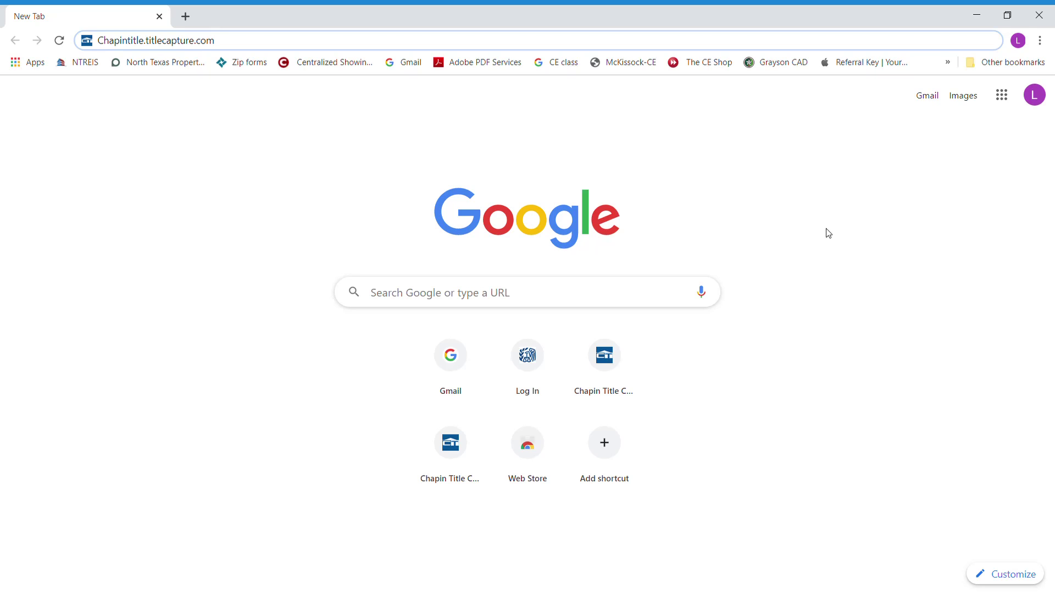
# - Load chapintitle.titlecapture.com in Chrome to reach the Chapin Title login page
pyautogui.press('Return')
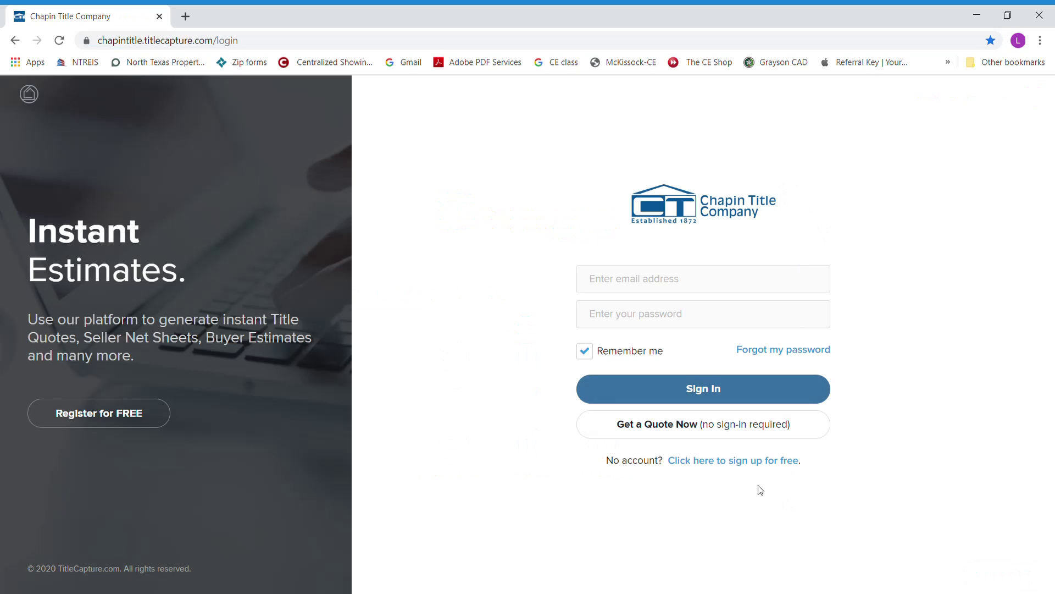
pyautogui.click(718, 467)
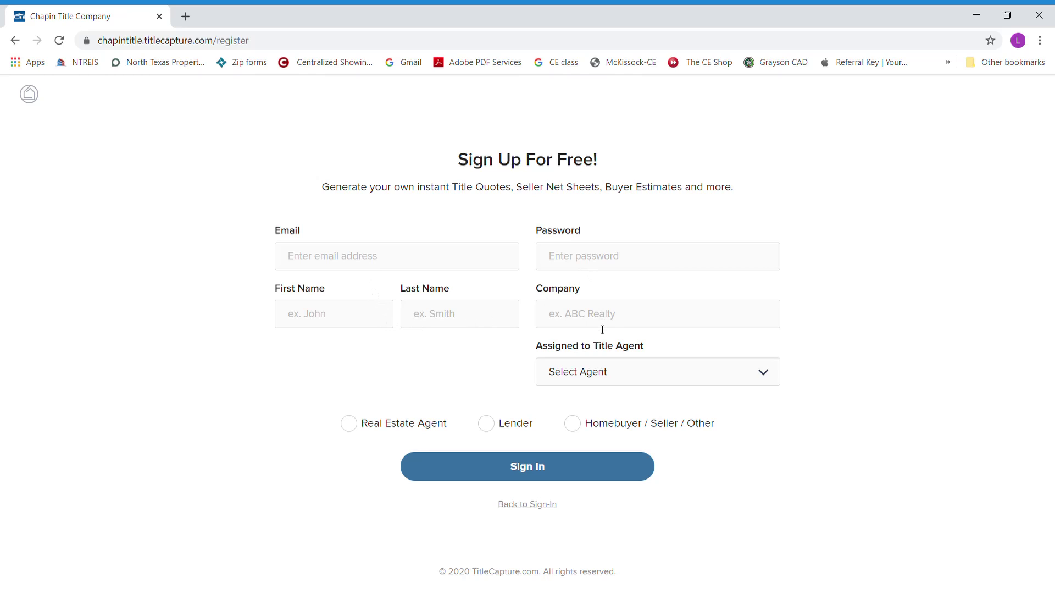
pyautogui.click(761, 372)
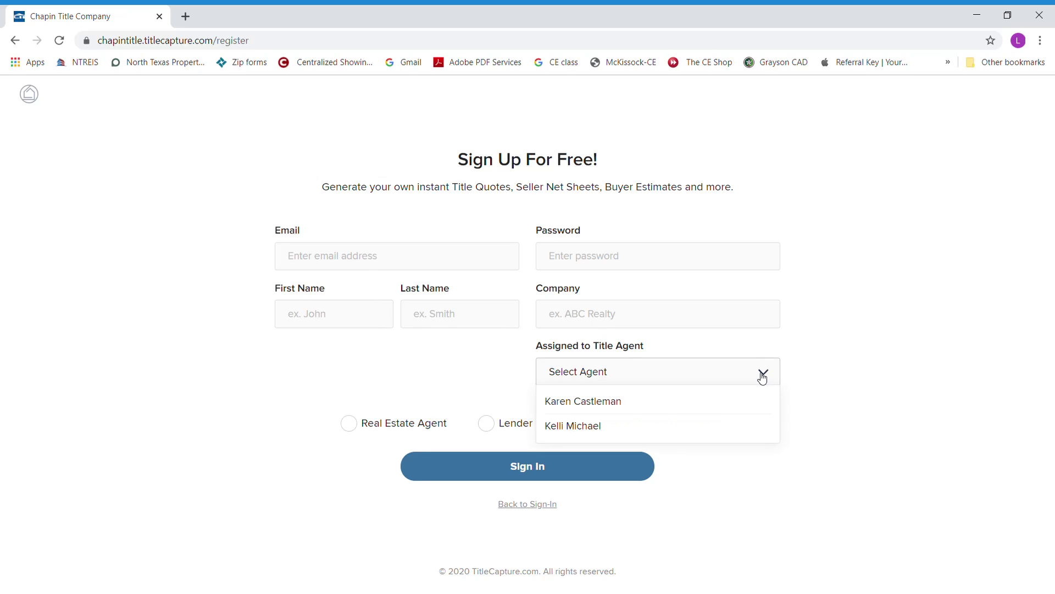
pyautogui.click(690, 373)
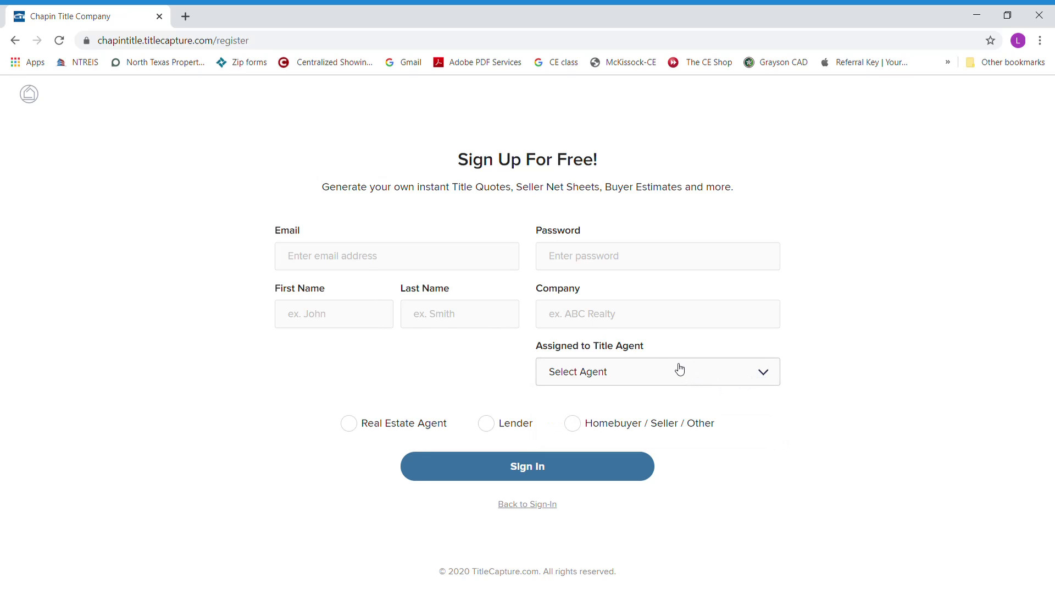
pyautogui.click(761, 374)
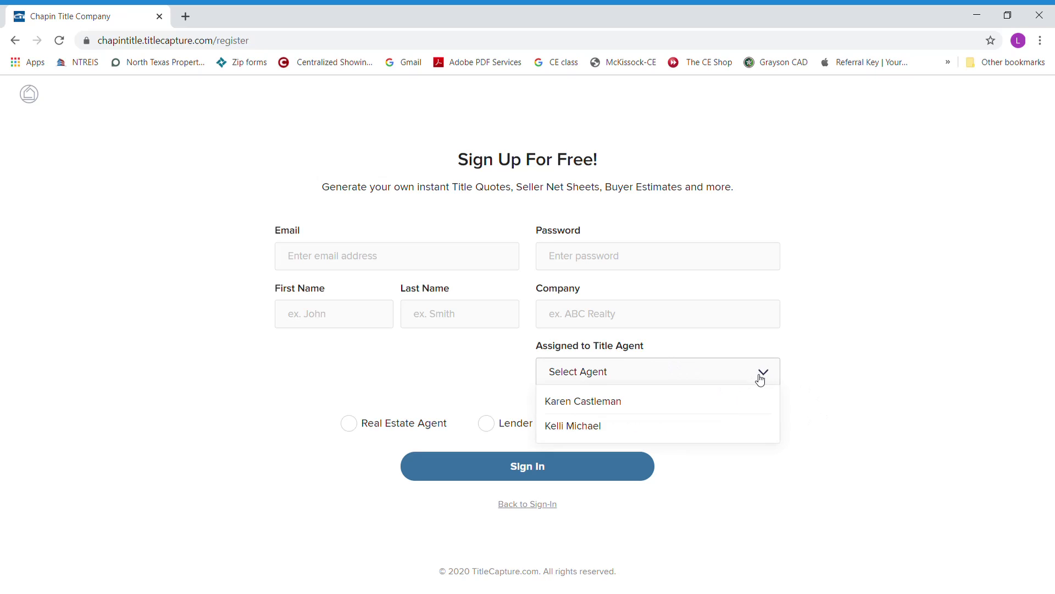
pyautogui.click(605, 406)
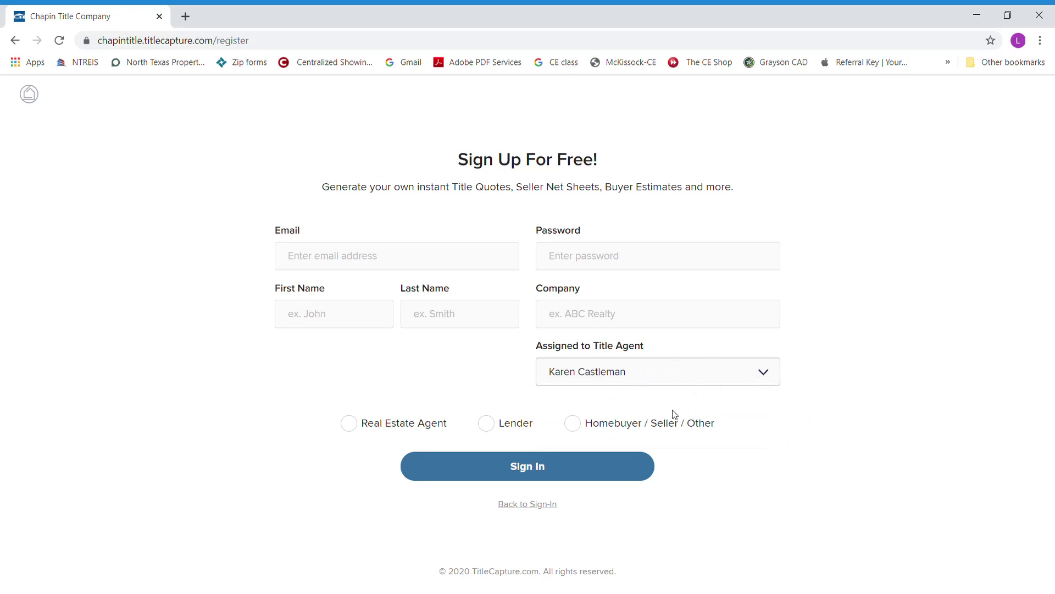
pyautogui.click(348, 423)
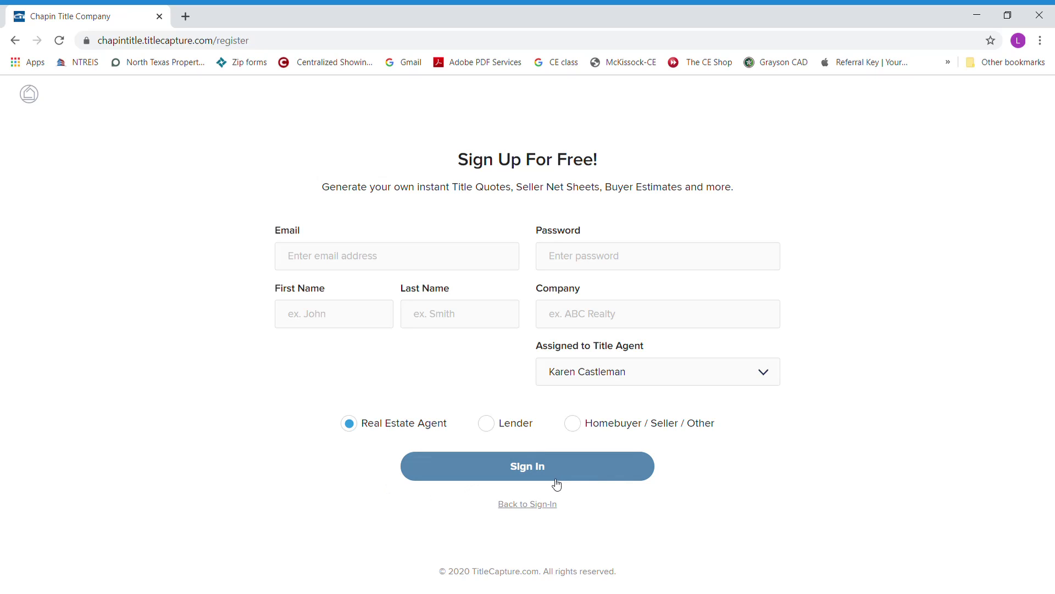
# - Enter the account e-mail and password on the Chapin Title sign-in form
pyautogui.click(551, 505)
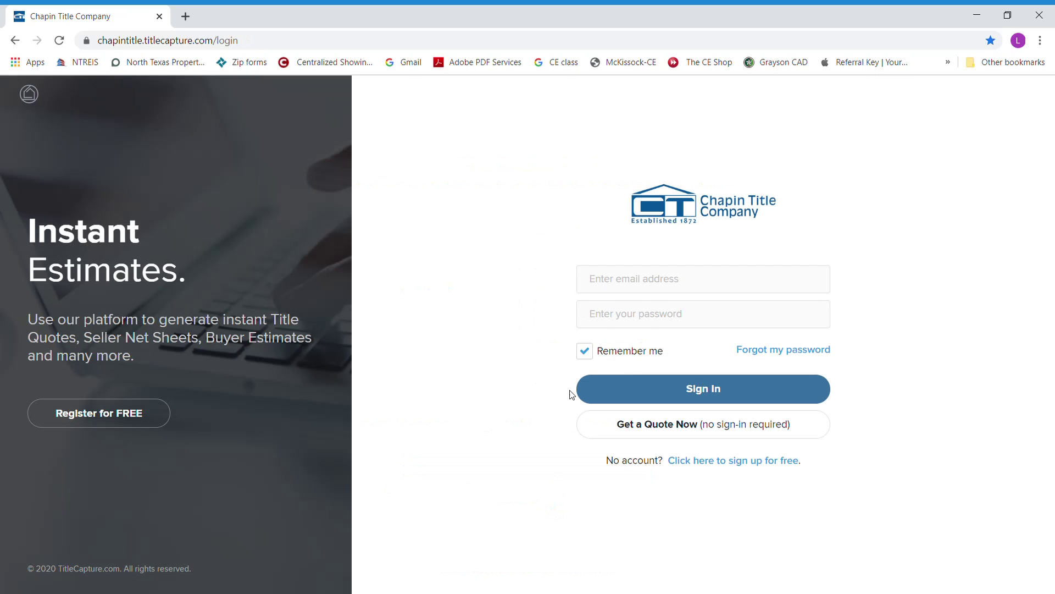
pyautogui.click(638, 289)
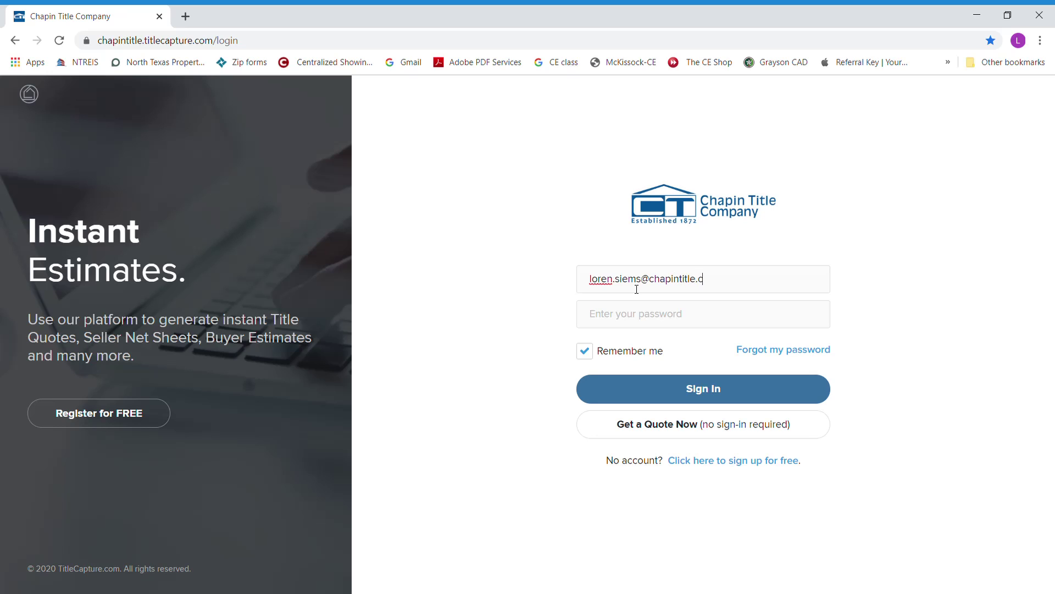
pyautogui.press('Tab')
pyautogui.write('••••••')
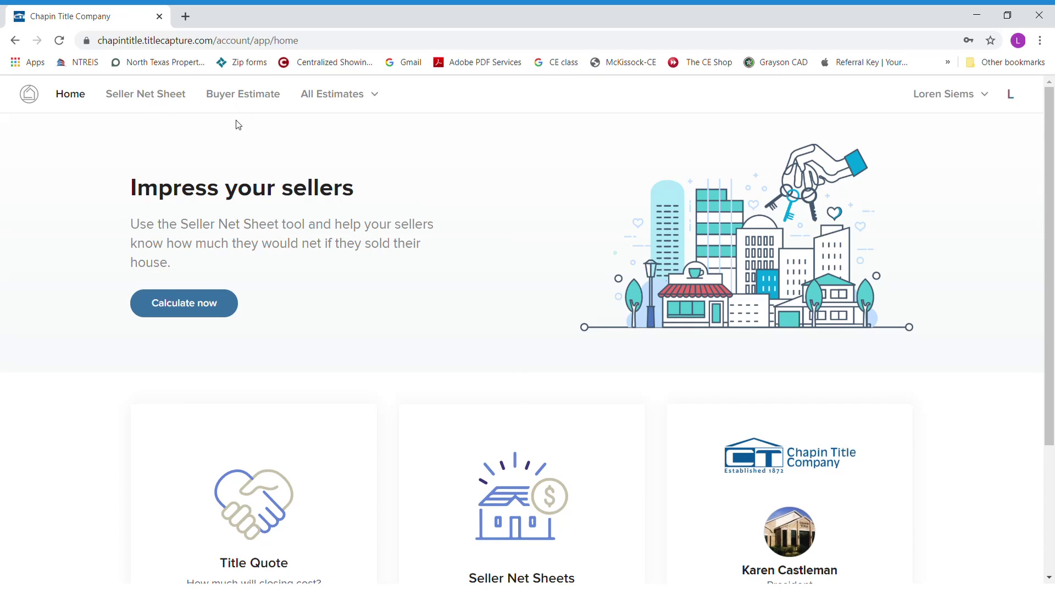
# - Open Profile from the account menu and look through the Personal Info details
pyautogui.click(963, 91)
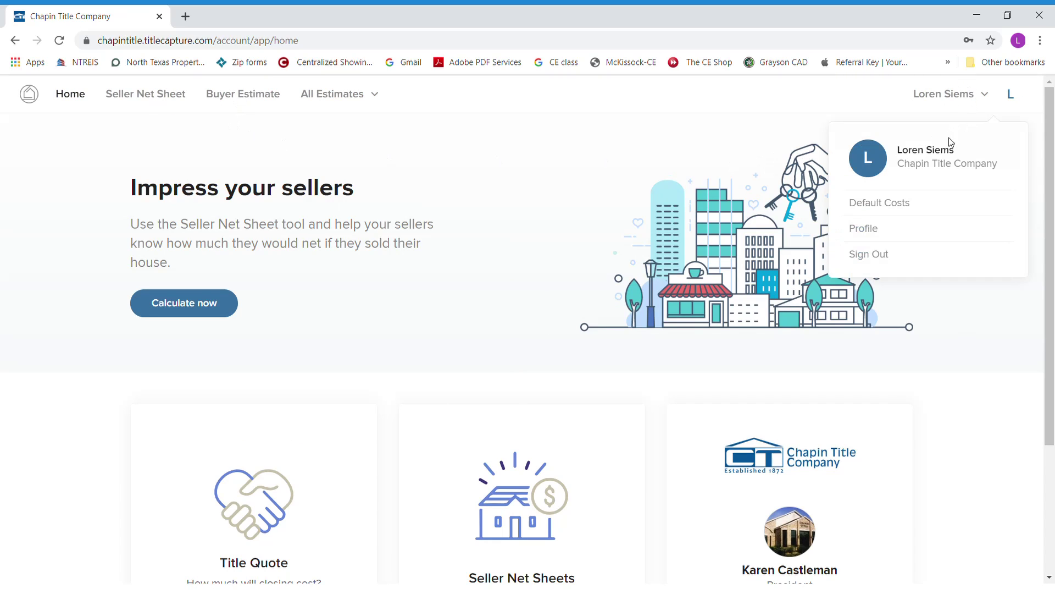
pyautogui.click(872, 233)
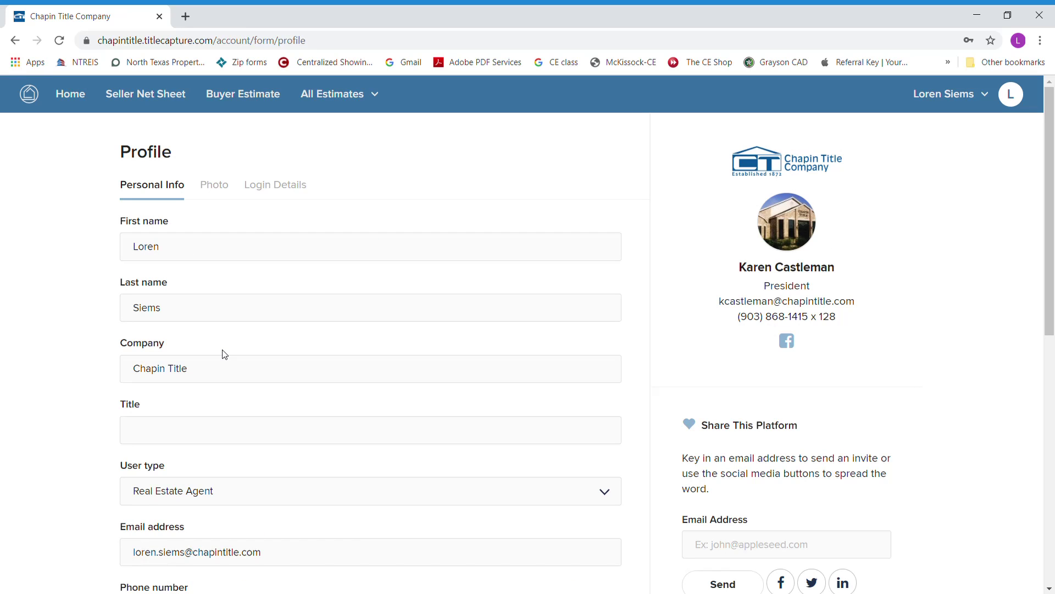
pyautogui.scroll(-4, 225, 354)
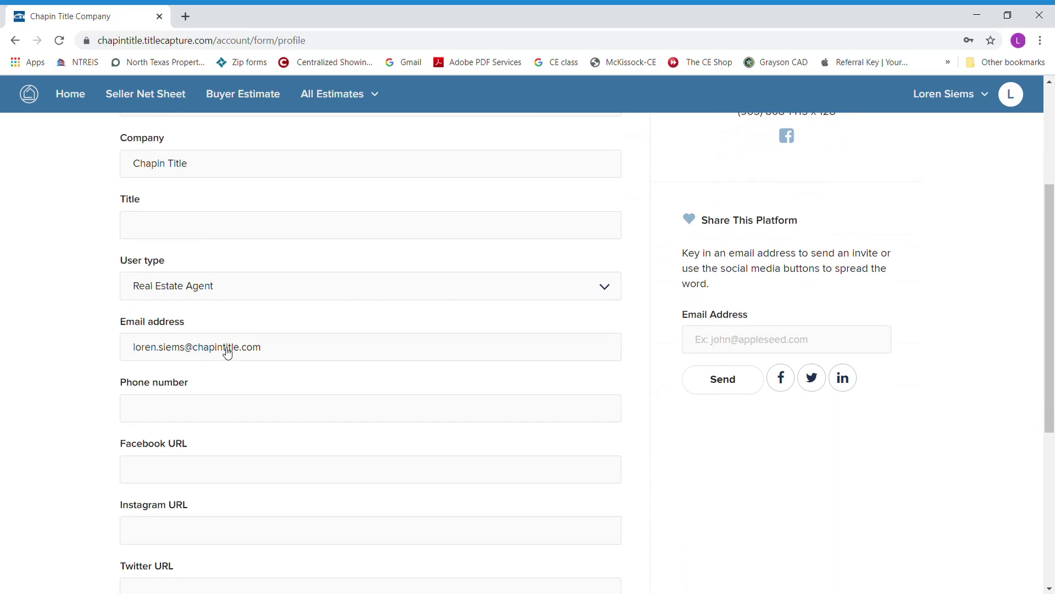
pyautogui.scroll(-4, 227, 352)
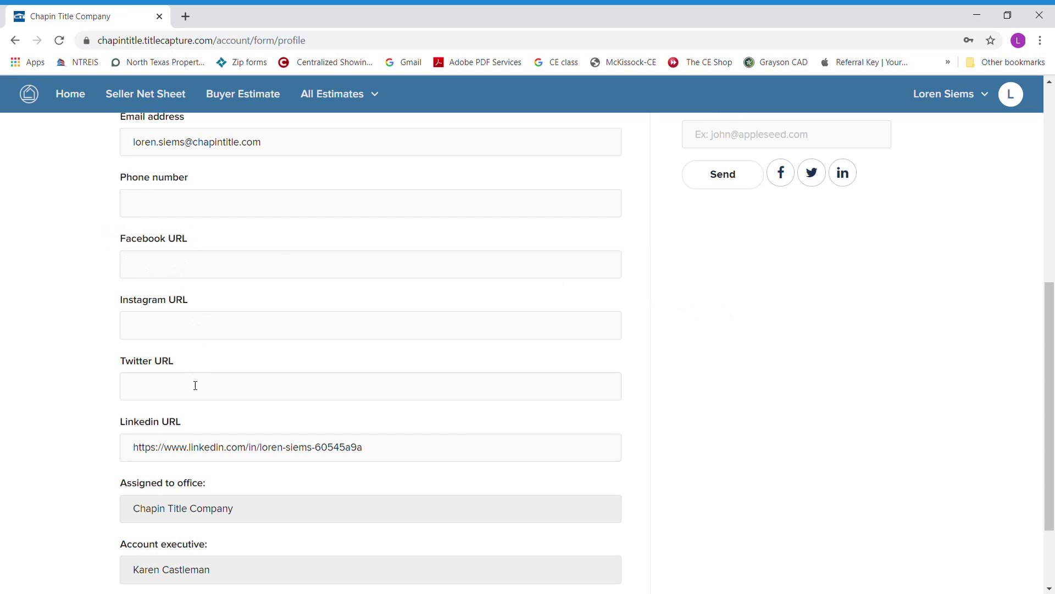
pyautogui.scroll(-1, 222, 369)
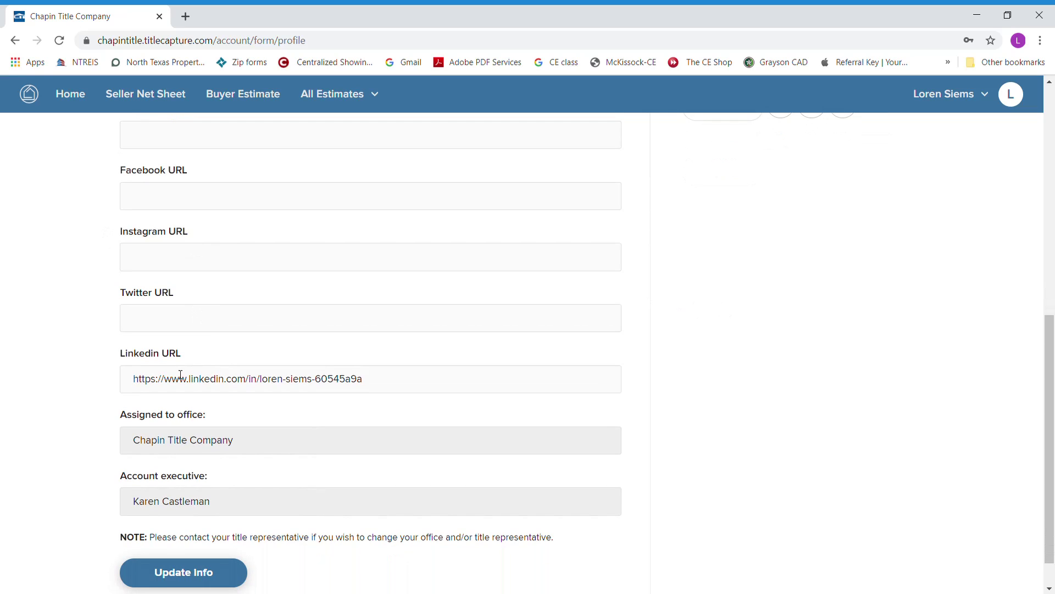
pyautogui.scroll(-1, 325, 425)
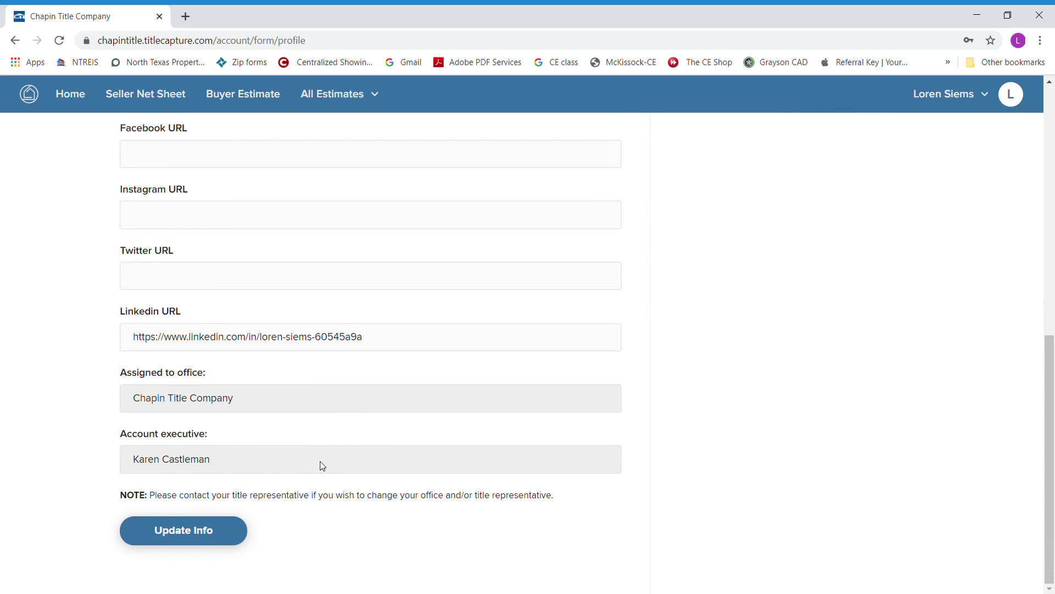
pyautogui.scroll(10, 344, 423)
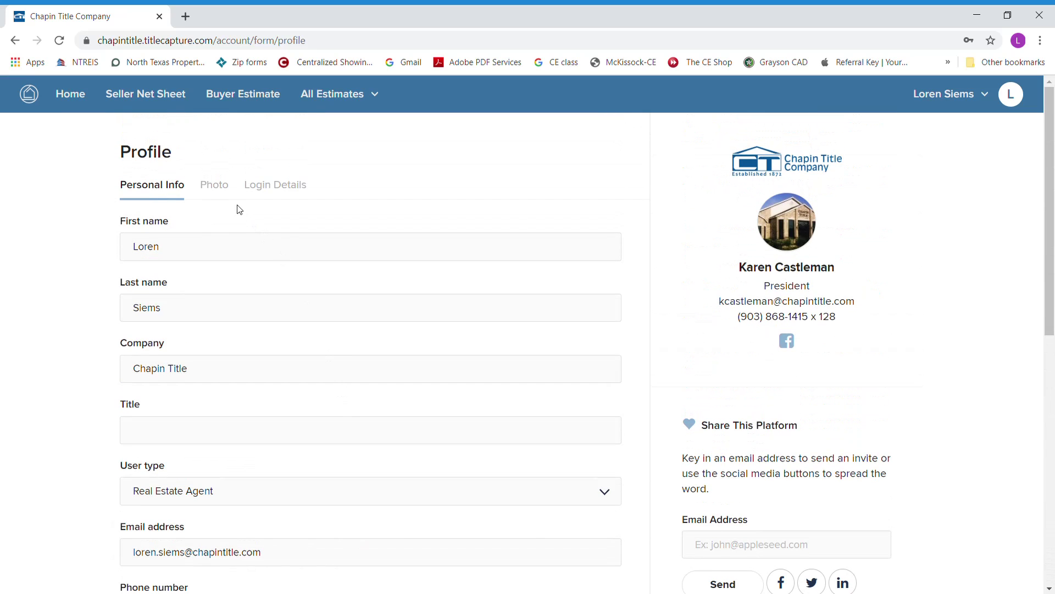
# - View the Profile Photo tab and cancel the photo file picker without uploading anything
pyautogui.click(214, 185)
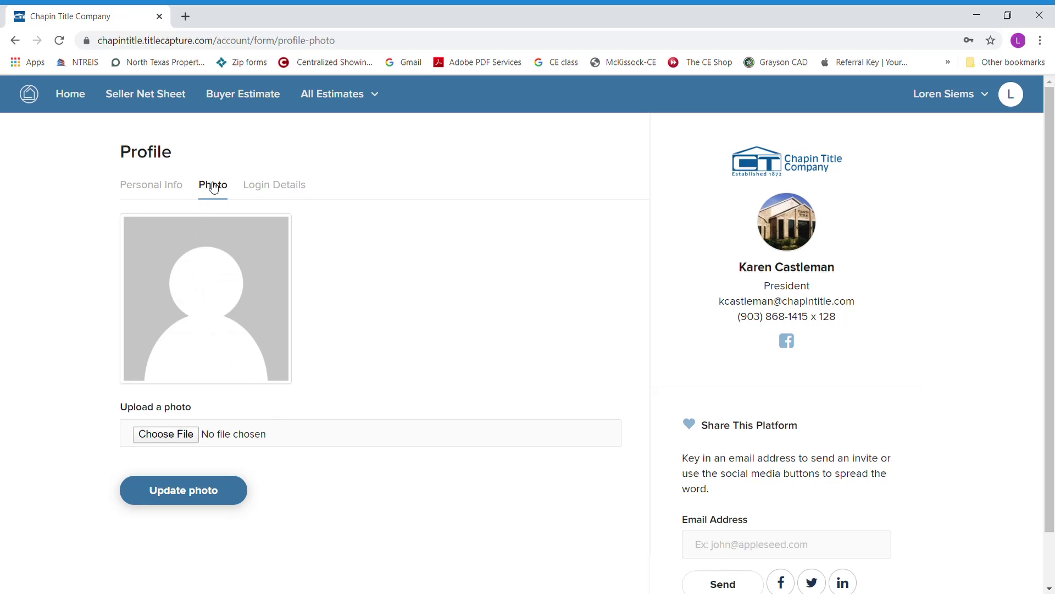
pyautogui.click(177, 437)
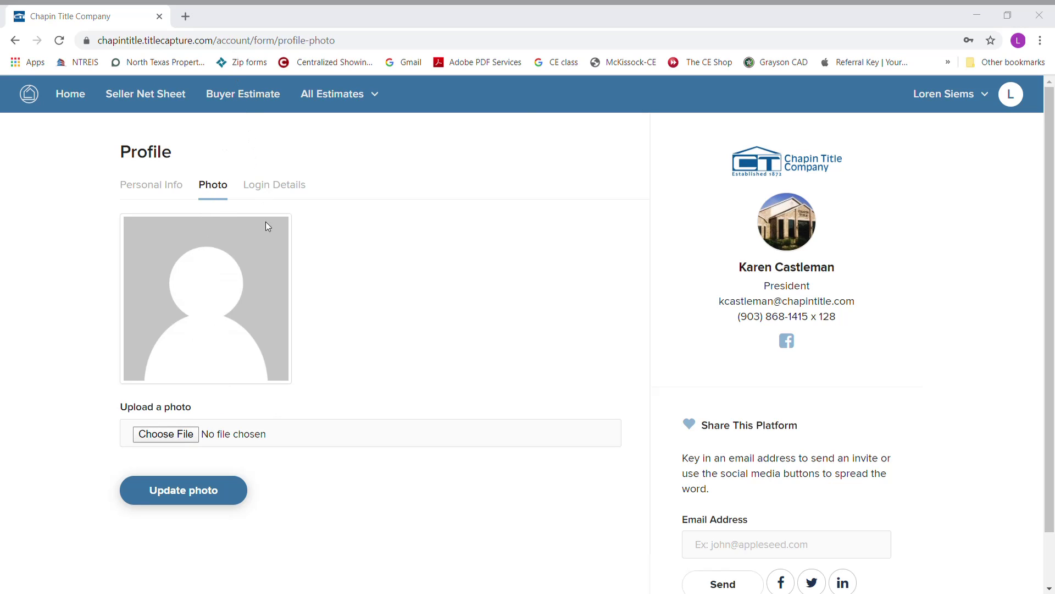
pyautogui.press('Escape')
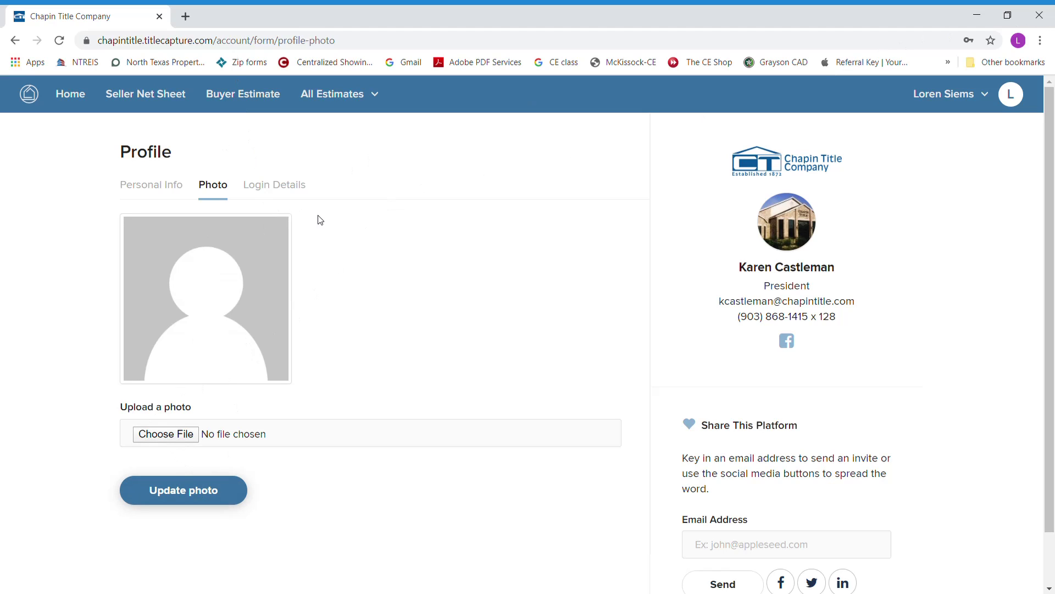
pyautogui.click(968, 89)
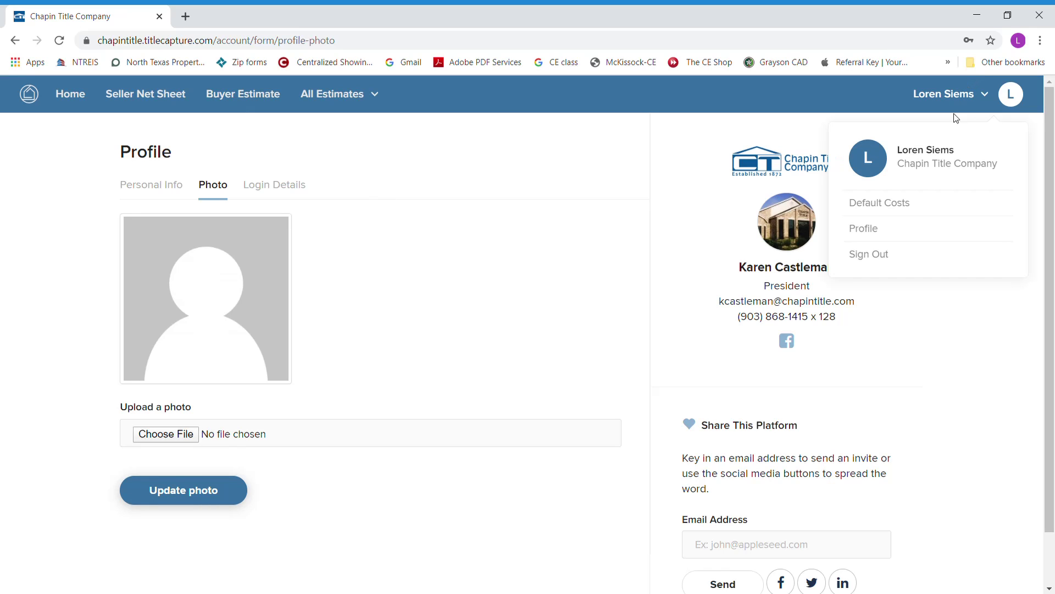
# - Open Default Costs and save a 2.65% default property tax rate
pyautogui.click(902, 209)
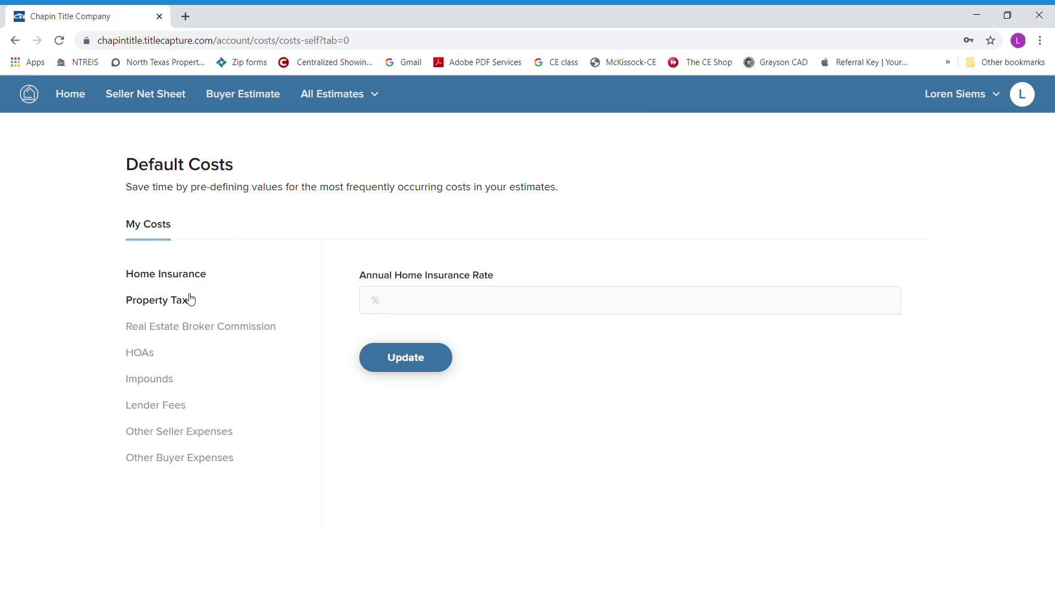
pyautogui.click(175, 303)
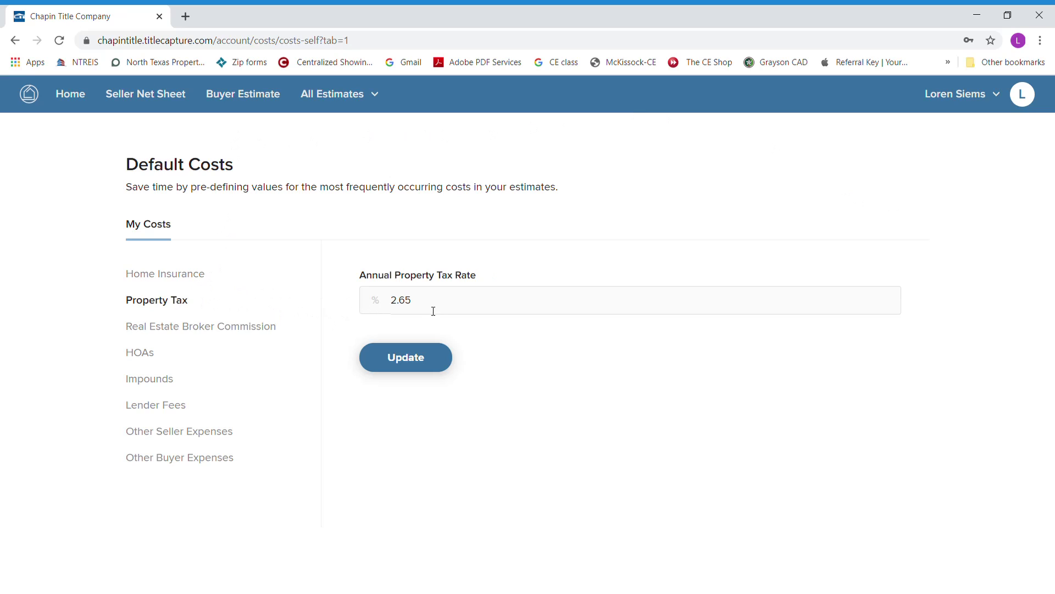
pyautogui.moveTo(431, 308); pyautogui.dragTo(380, 302)
pyautogui.write('2.65')
pyautogui.click(420, 361)
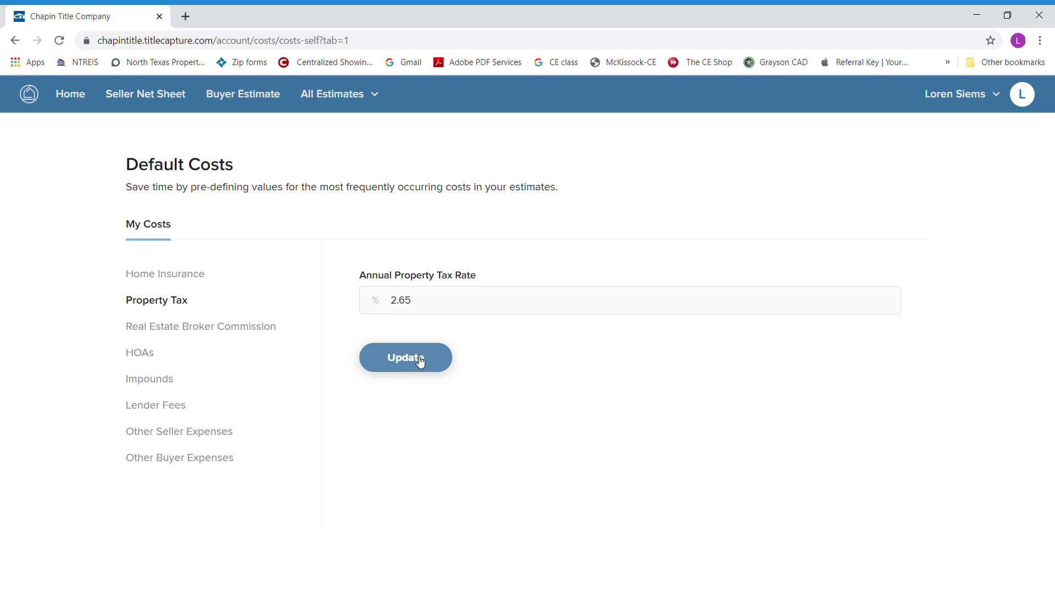
# - Save the 3% seller's and buyer's broker commission defaults
pyautogui.click(265, 329)
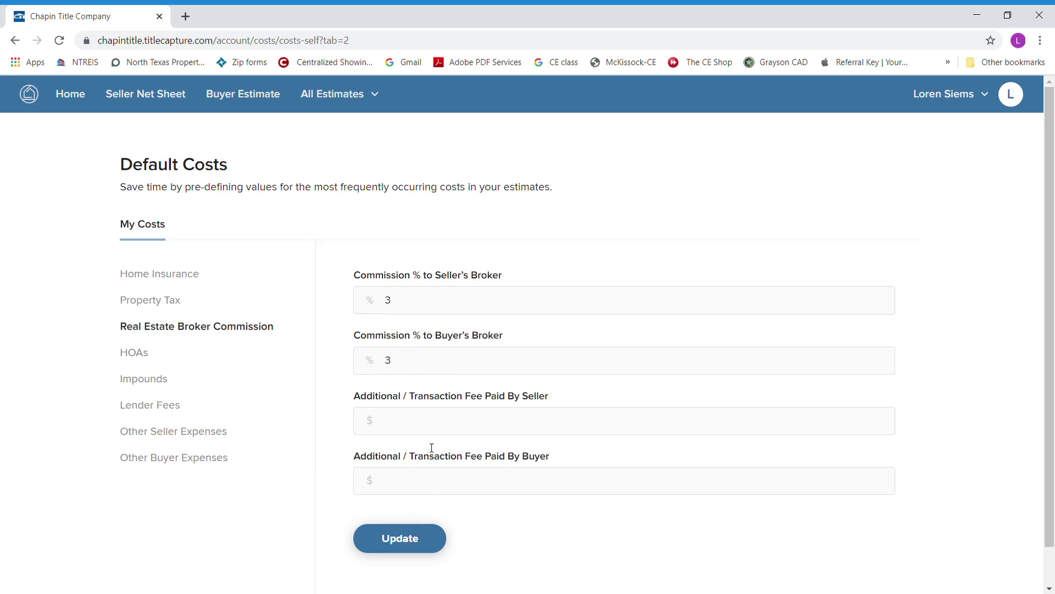
pyautogui.click(408, 544)
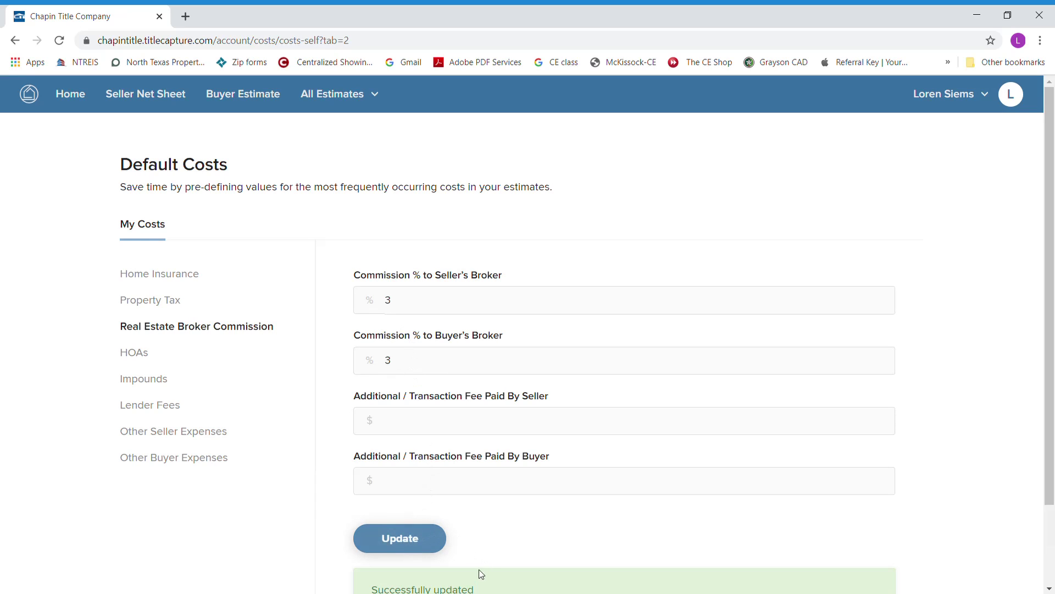
pyautogui.scroll(-2, 483, 559)
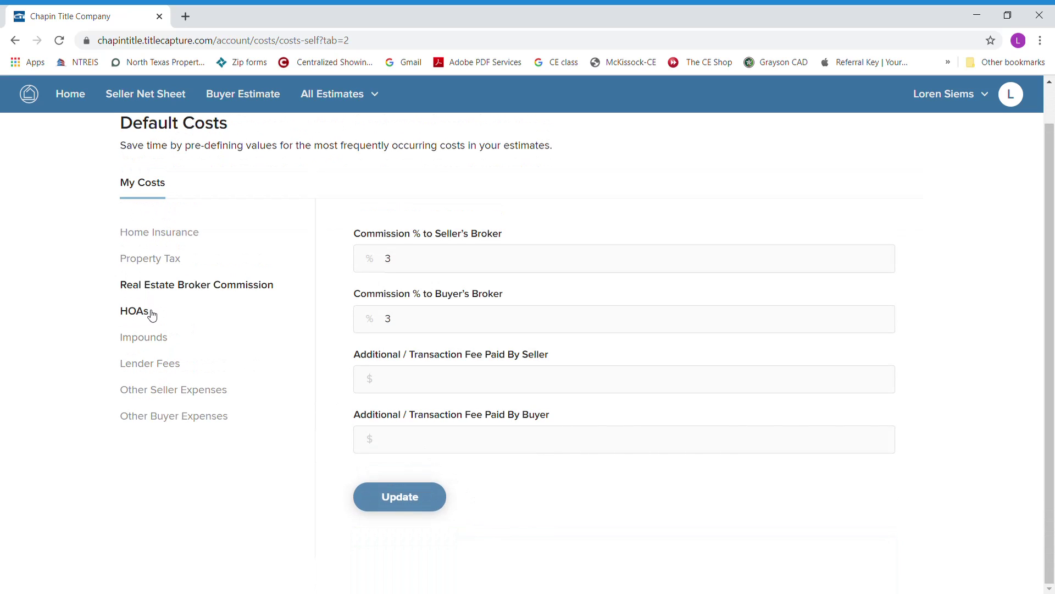
# - Set Conventional lender fees: $600.00 origination as a dollar amount, $500 appraisal, $100 credit report
pyautogui.click(168, 369)
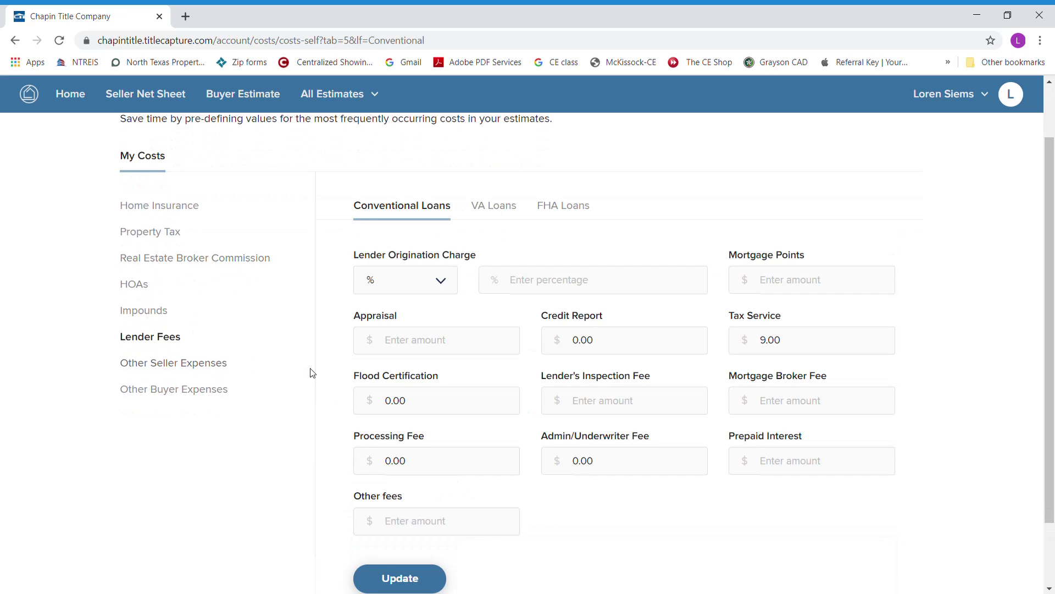
pyautogui.click(444, 284)
pyautogui.click(392, 338)
pyautogui.click(566, 287)
pyautogui.write('600.00')
pyautogui.click(474, 343)
pyautogui.write('500')
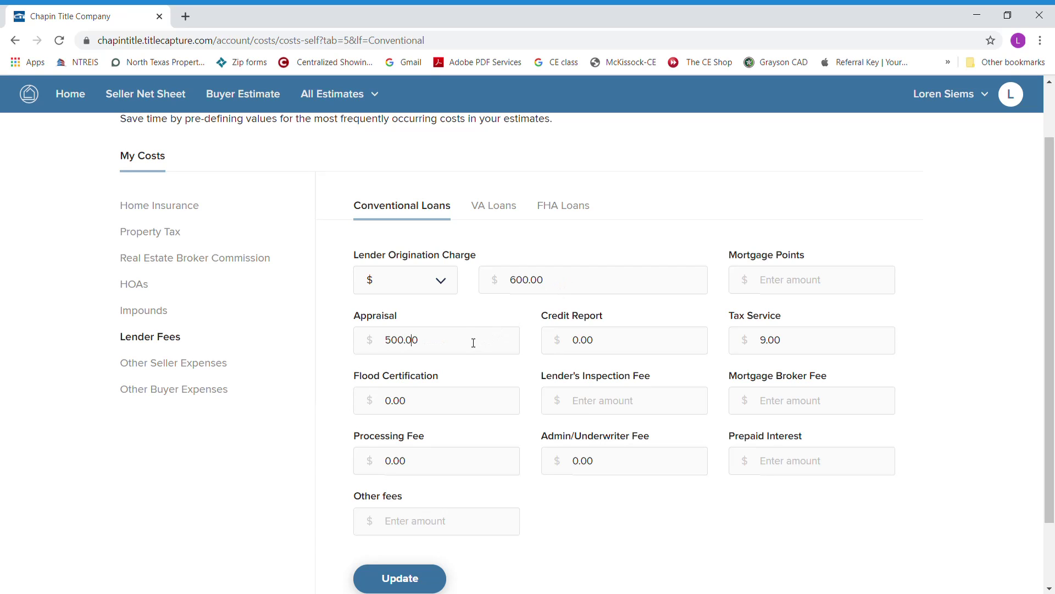
pyautogui.click(596, 344)
pyautogui.press('BackSpace')
pyautogui.write('100')
# - Fill in the remaining fees (9, flood certification 10, processing 500, admin/underwriter 500) and save them
pyautogui.write('9')
pyautogui.press('Tab')
pyautogui.write('10')
pyautogui.press('Tab')
pyautogui.write('500')
pyautogui.press('Tab')
pyautogui.write('500')
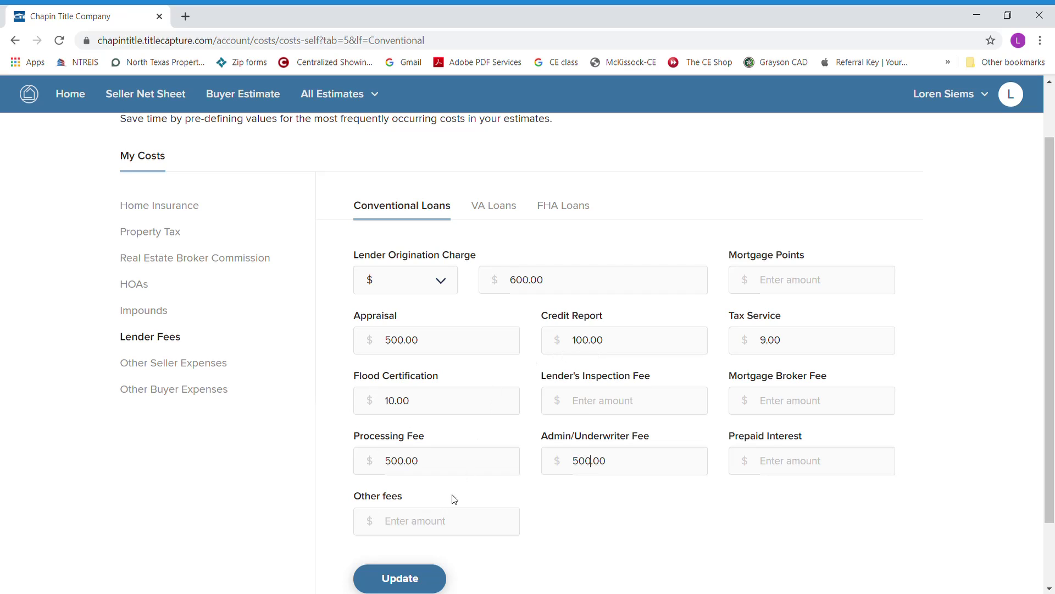
pyautogui.click(406, 578)
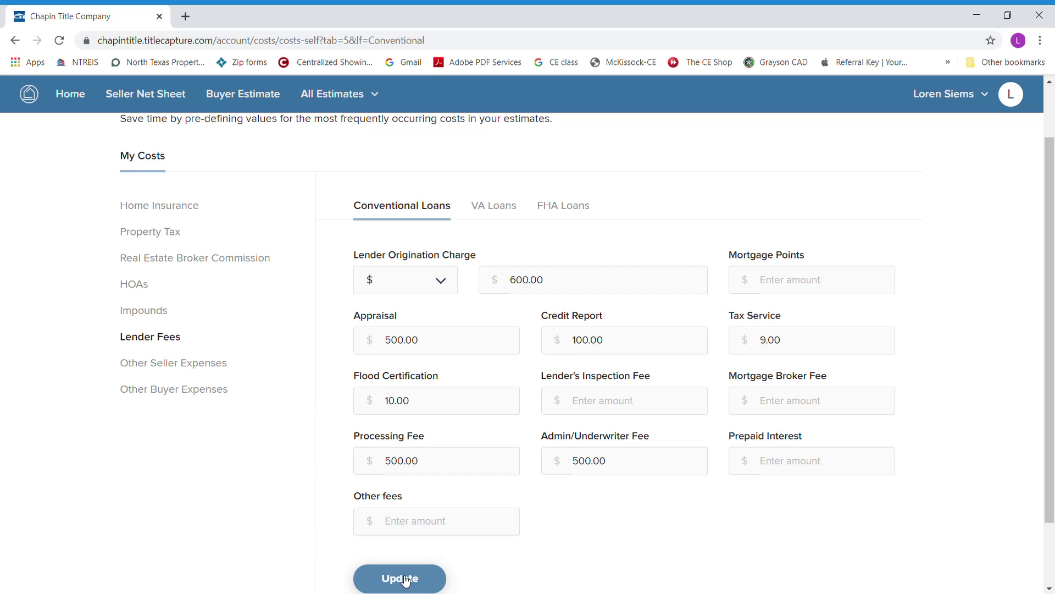
# - Check the VA and FHA loan fee defaults, then return to Conventional Loans
pyautogui.click(509, 213)
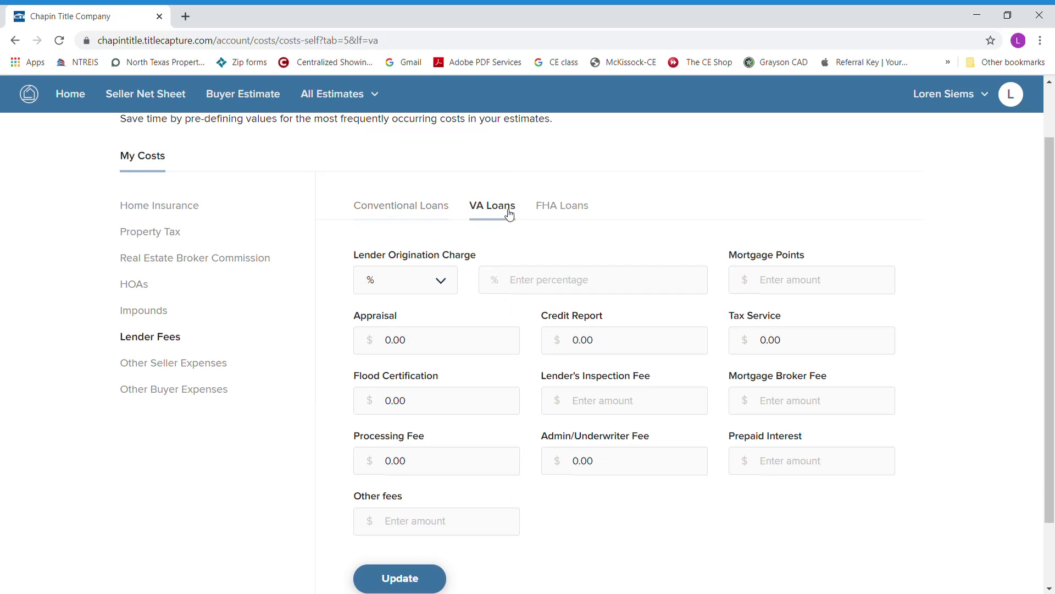
pyautogui.click(561, 212)
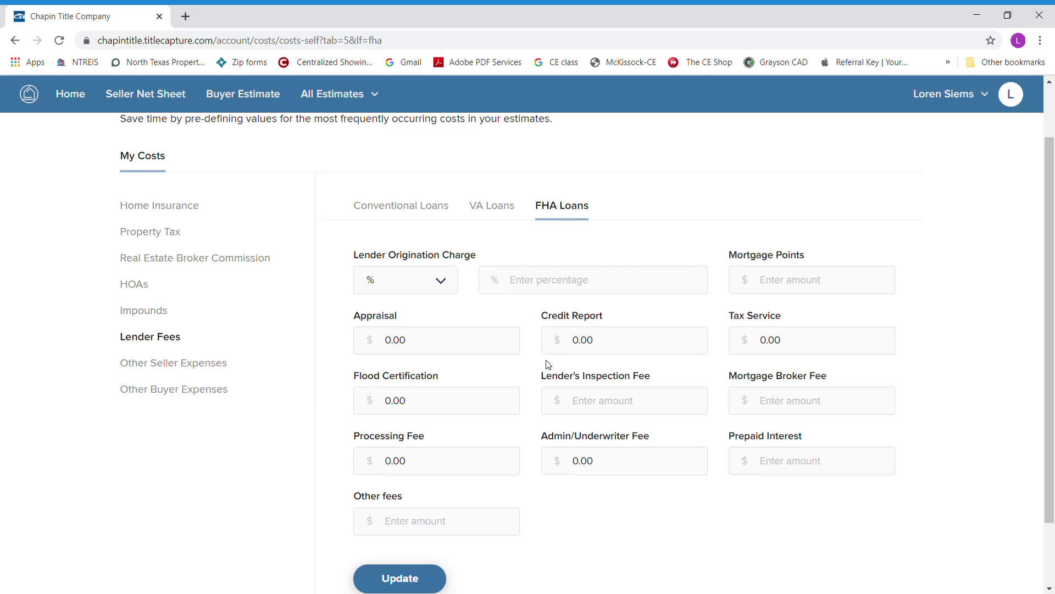
pyautogui.click(426, 212)
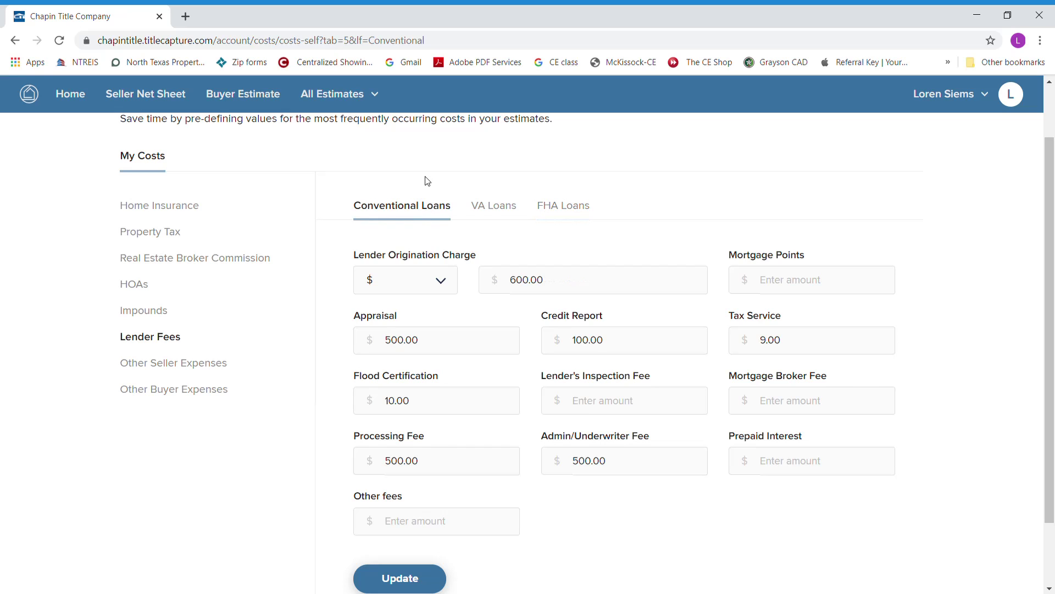
pyautogui.scroll(1, 422, 175)
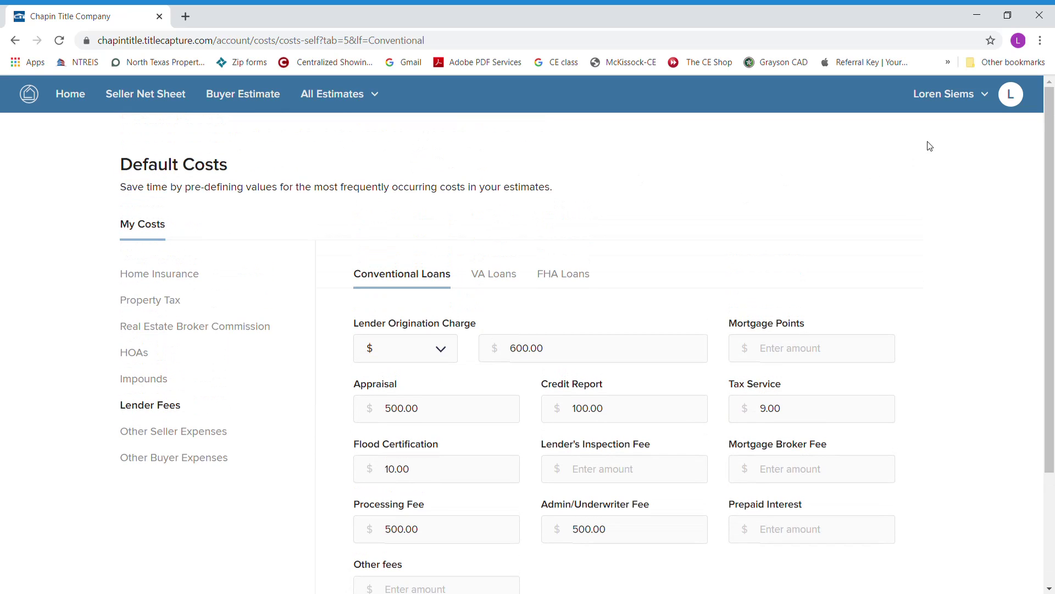
pyautogui.click(236, 99)
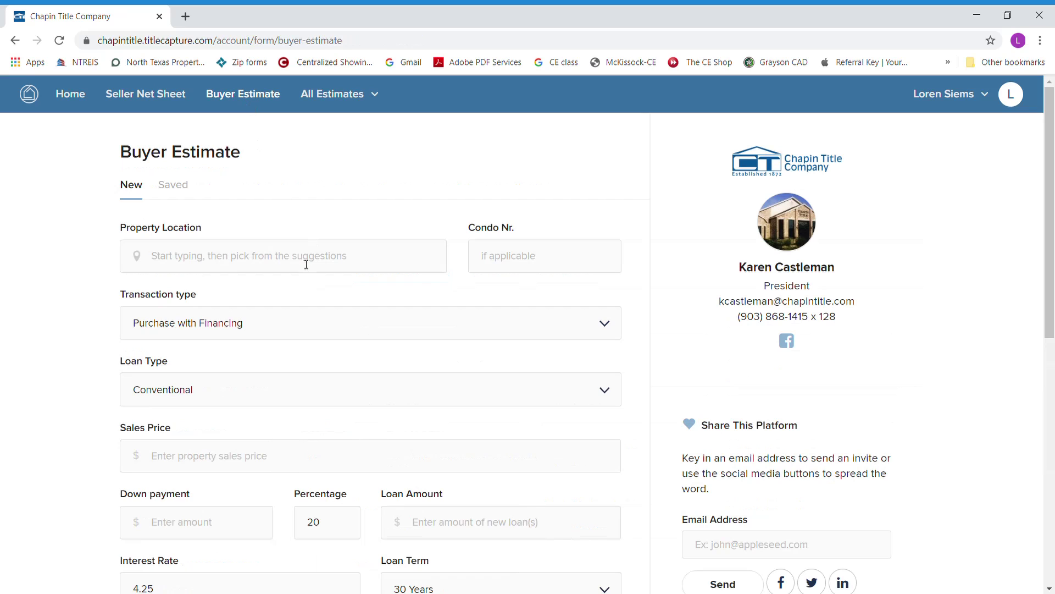
pyautogui.click(306, 264)
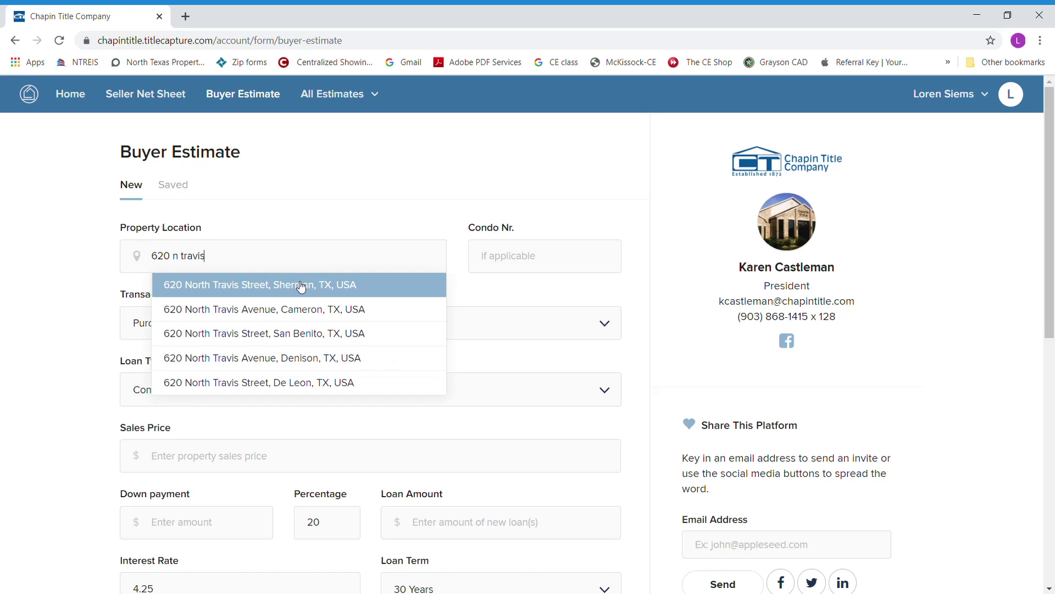
pyautogui.click(302, 285)
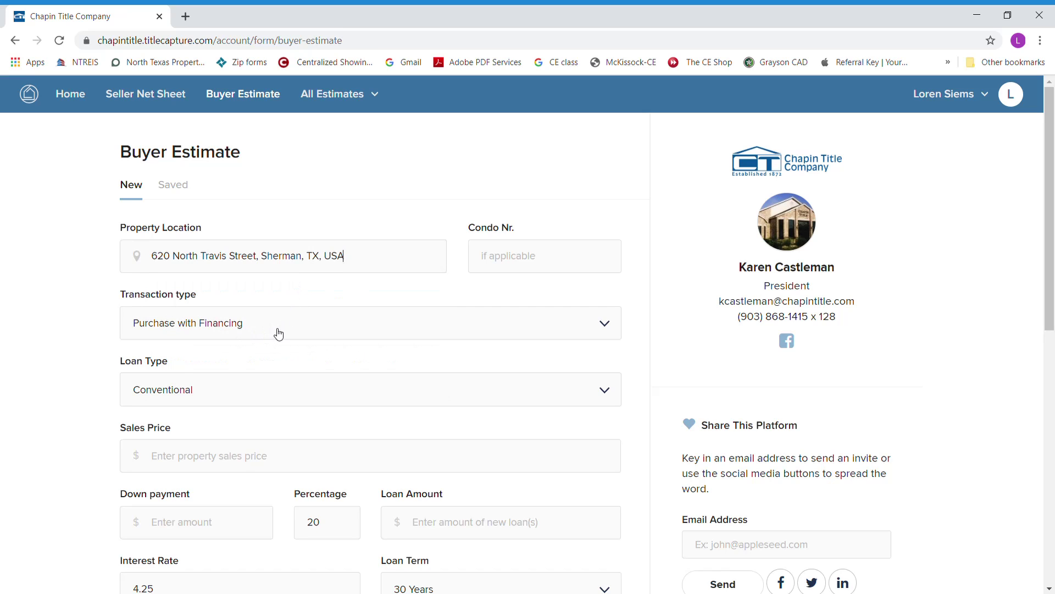
pyautogui.scroll(-1, 282, 329)
pyautogui.scroll(-2, 252, 311)
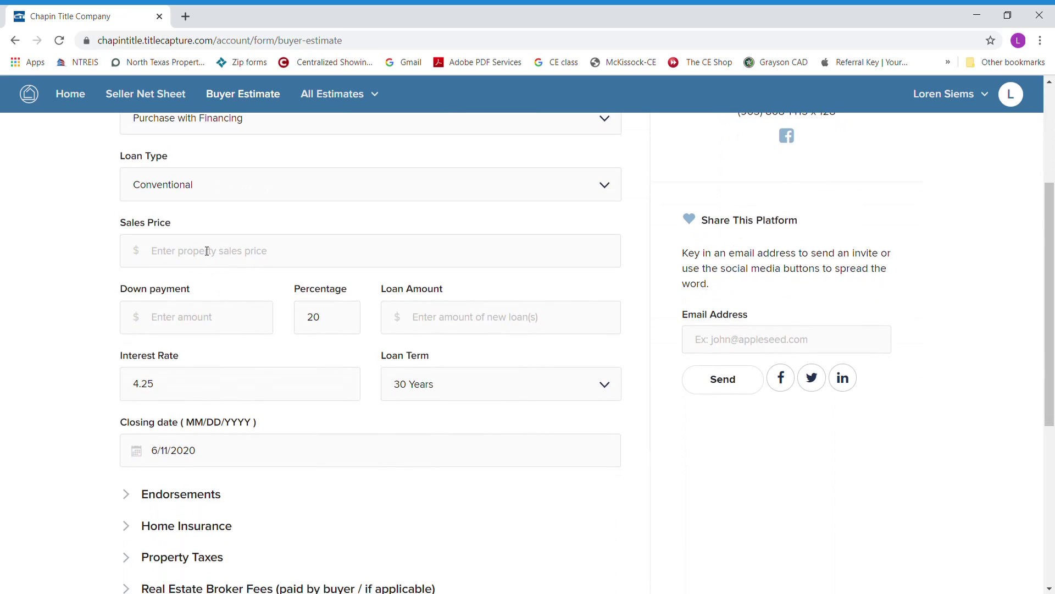
# - Enter a $200,000 sales price, 10% down, 3.25% interest rate and a June 30, 2020 closing
pyautogui.click(202, 259)
pyautogui.write('2000000.00')
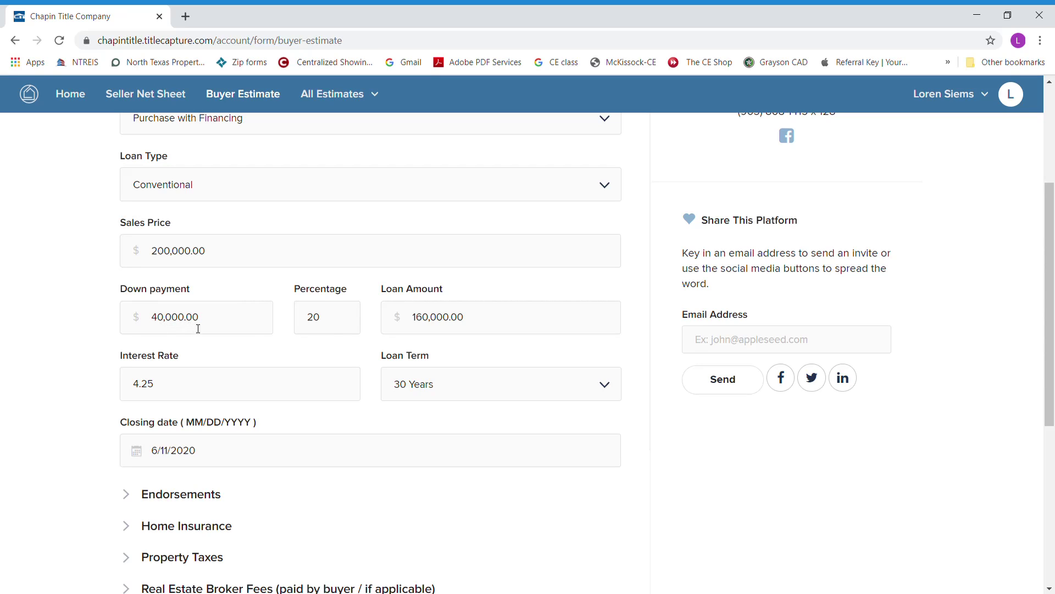
pyautogui.doubleClick(311, 319)
pyautogui.write('10')
pyautogui.moveTo(210, 389); pyautogui.dragTo(109, 394)
pyautogui.write('3.25')
pyautogui.scroll(-2, 396, 396)
pyautogui.click(186, 318)
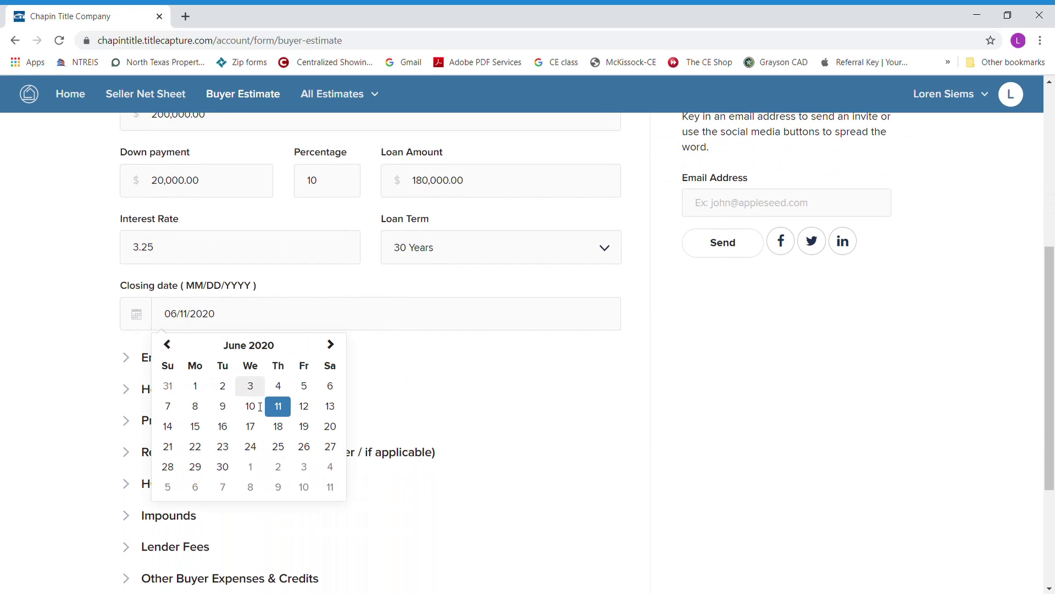
pyautogui.click(222, 467)
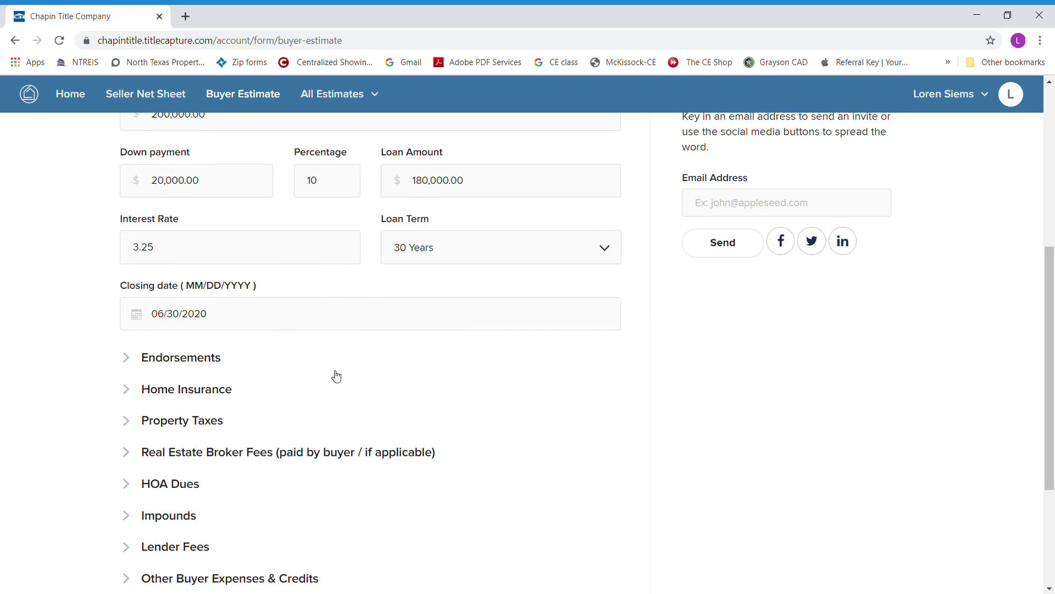
pyautogui.scroll(-1, 335, 374)
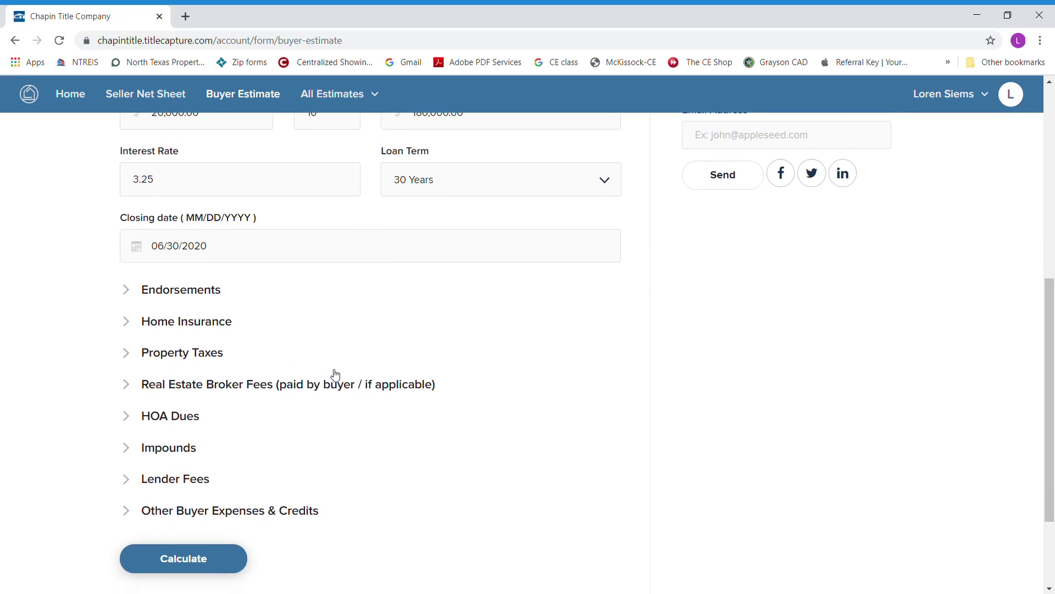
pyautogui.click(128, 292)
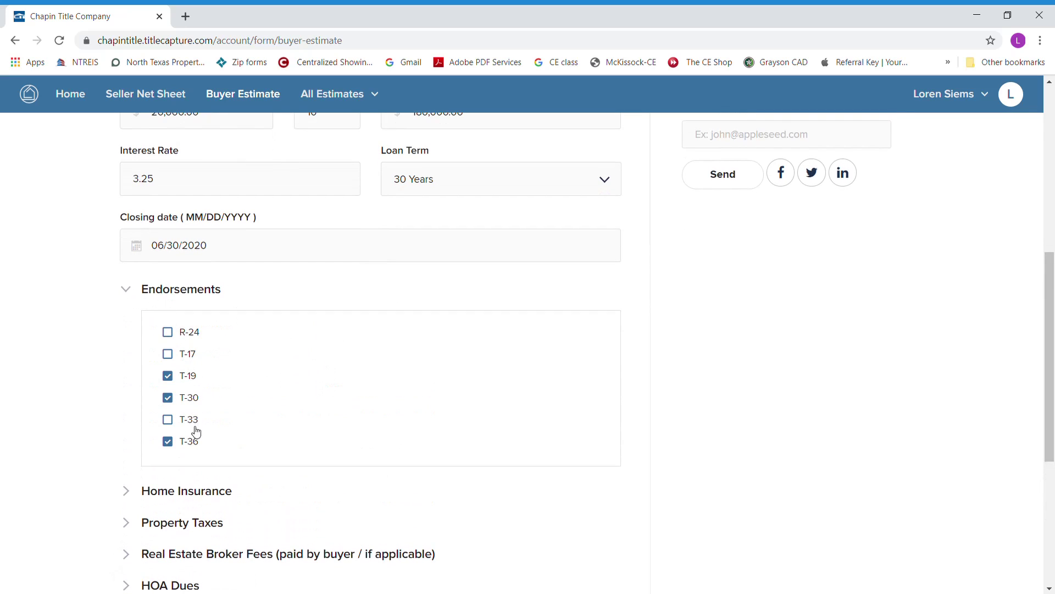
# - Set the buyer's yearly home insurance to 1,800
pyautogui.click(127, 293)
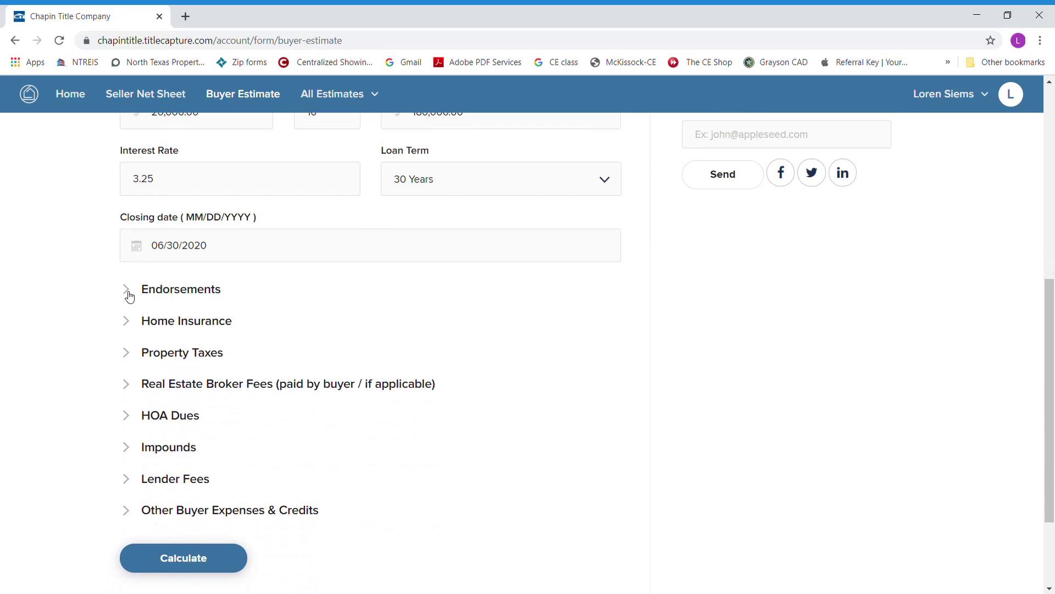
pyautogui.click(128, 325)
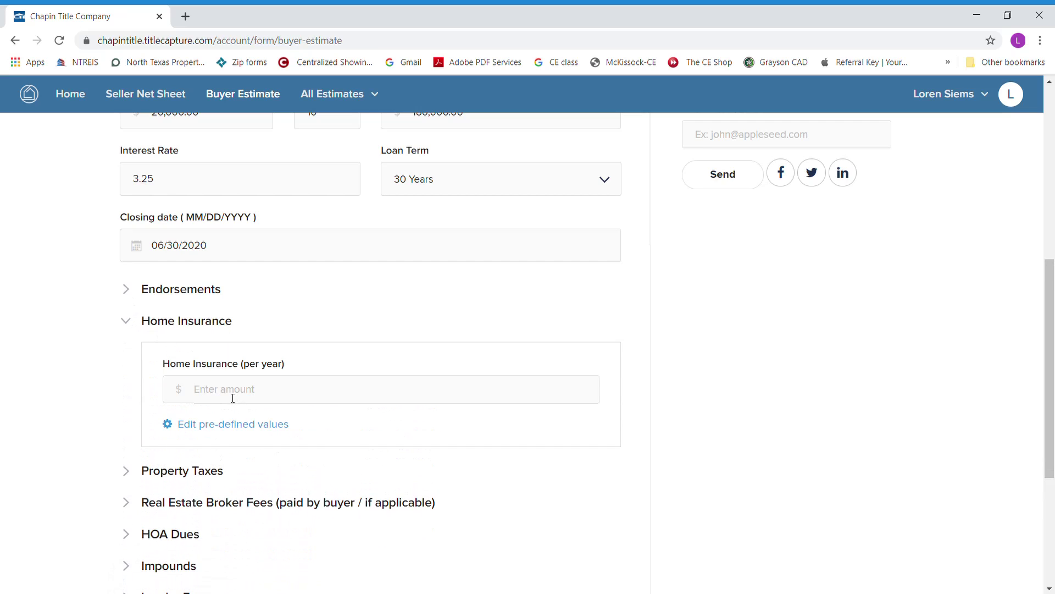
pyautogui.write('1800')
pyautogui.click(127, 323)
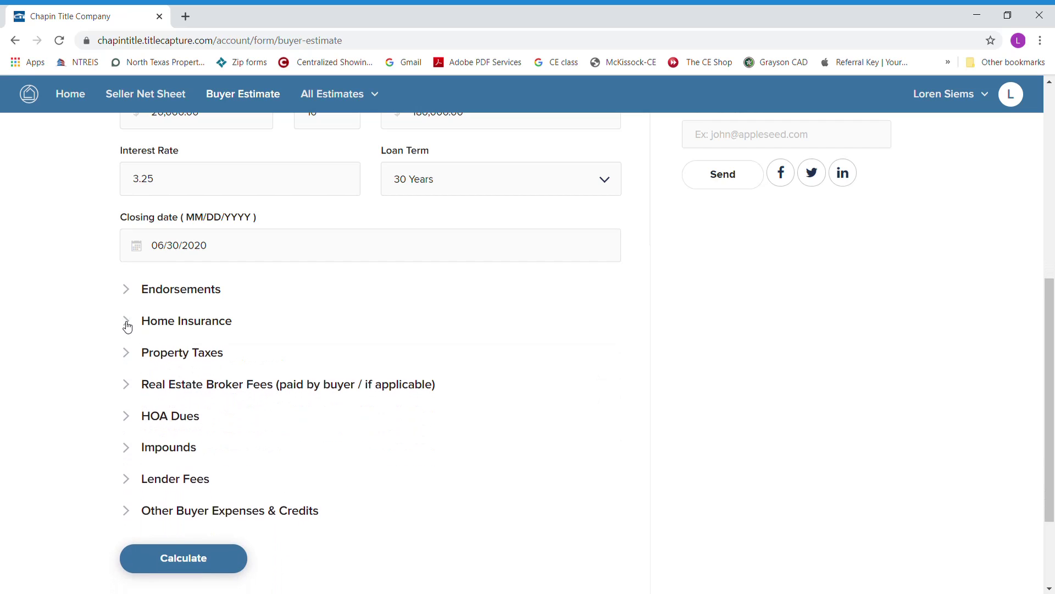
# - Review the property taxes, HOA dues, impounds and lender fees sections of the estimate
pyautogui.click(128, 355)
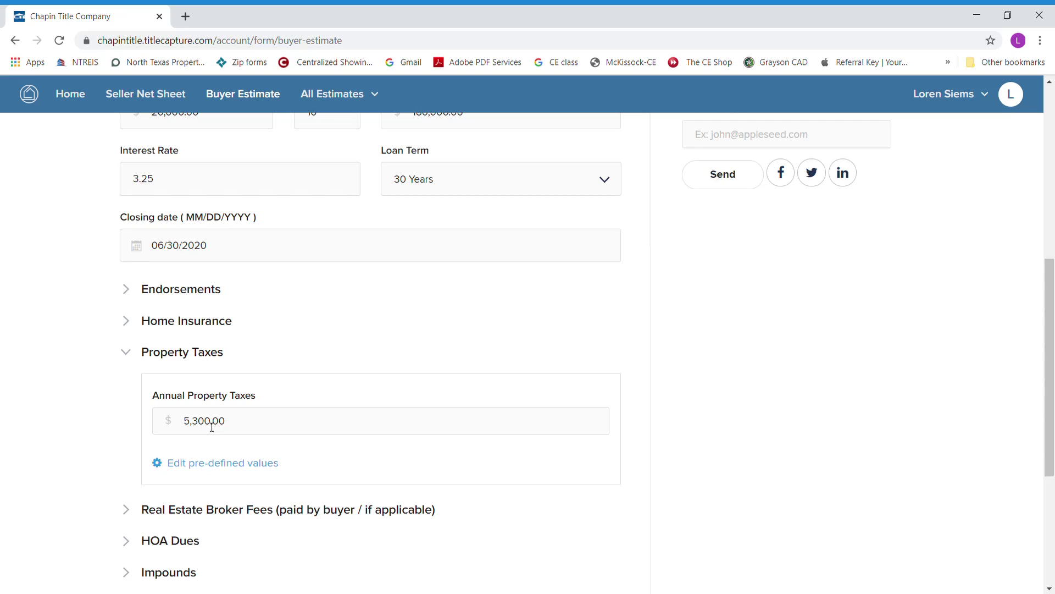
pyautogui.click(127, 352)
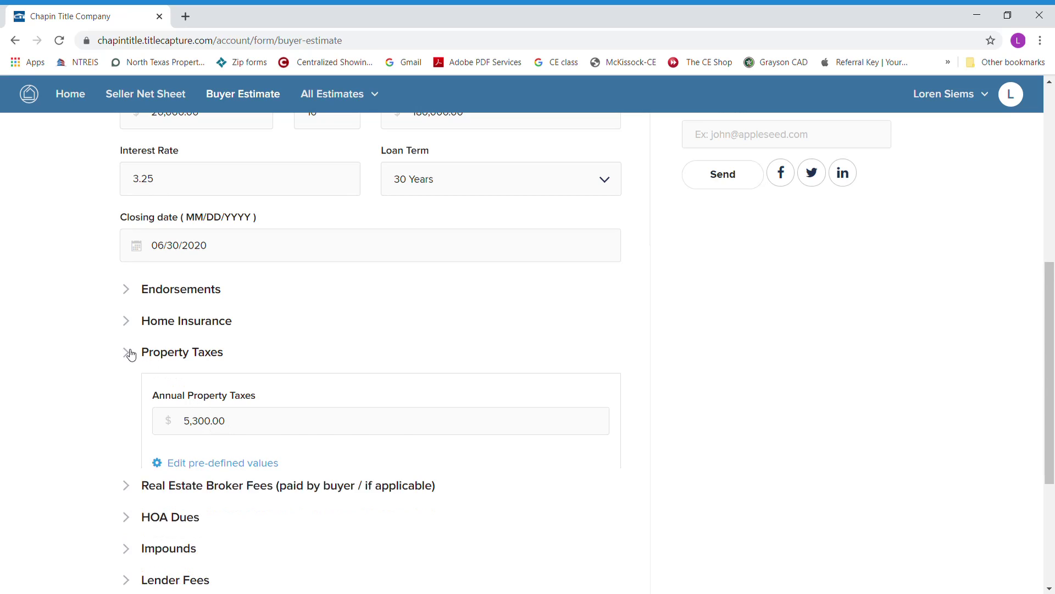
pyautogui.scroll(-1, 137, 382)
pyautogui.click(128, 350)
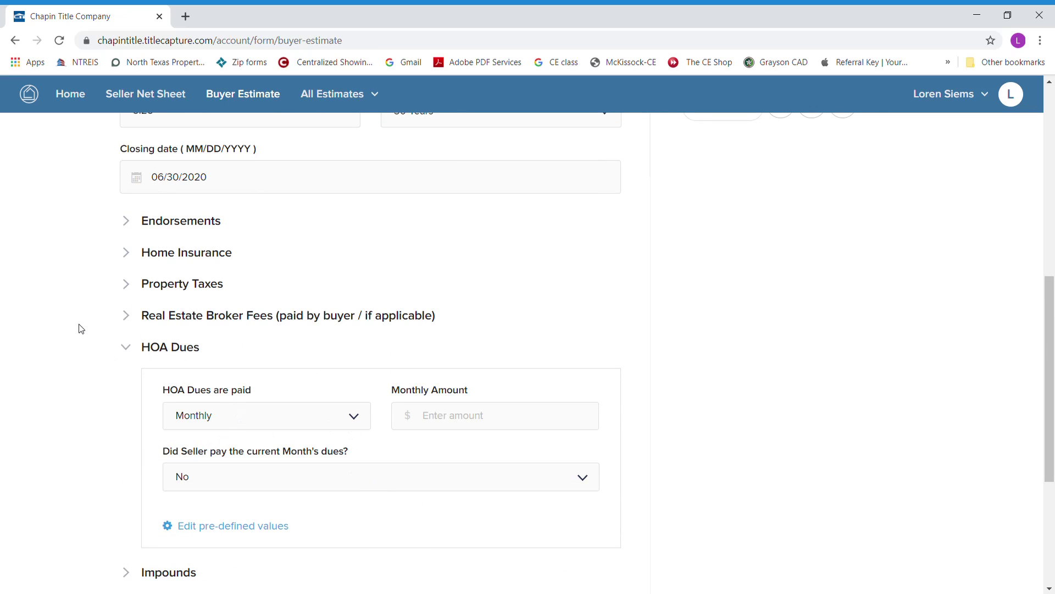
pyautogui.click(126, 350)
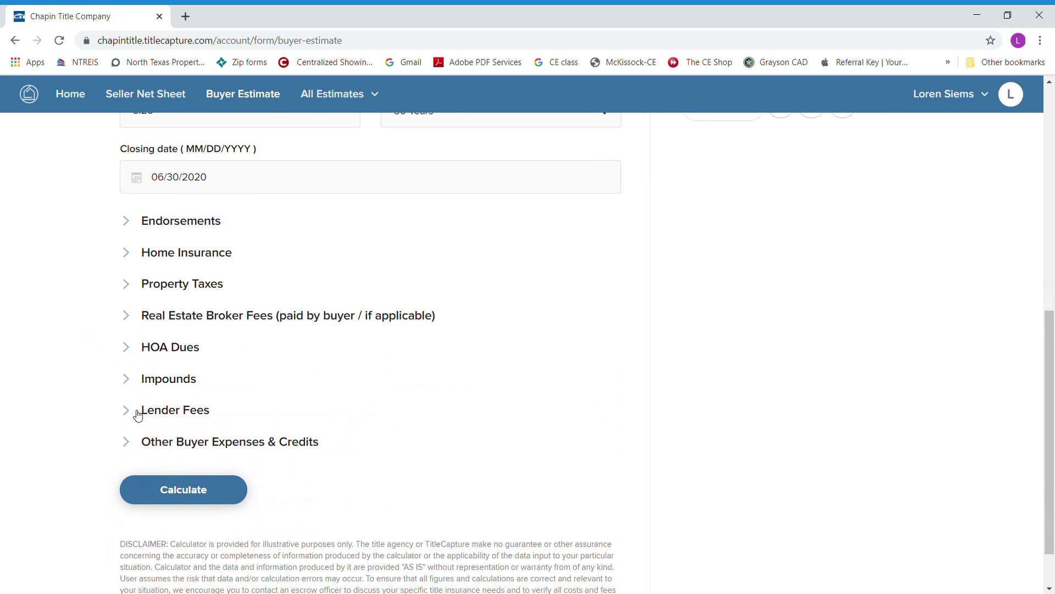
pyautogui.click(127, 379)
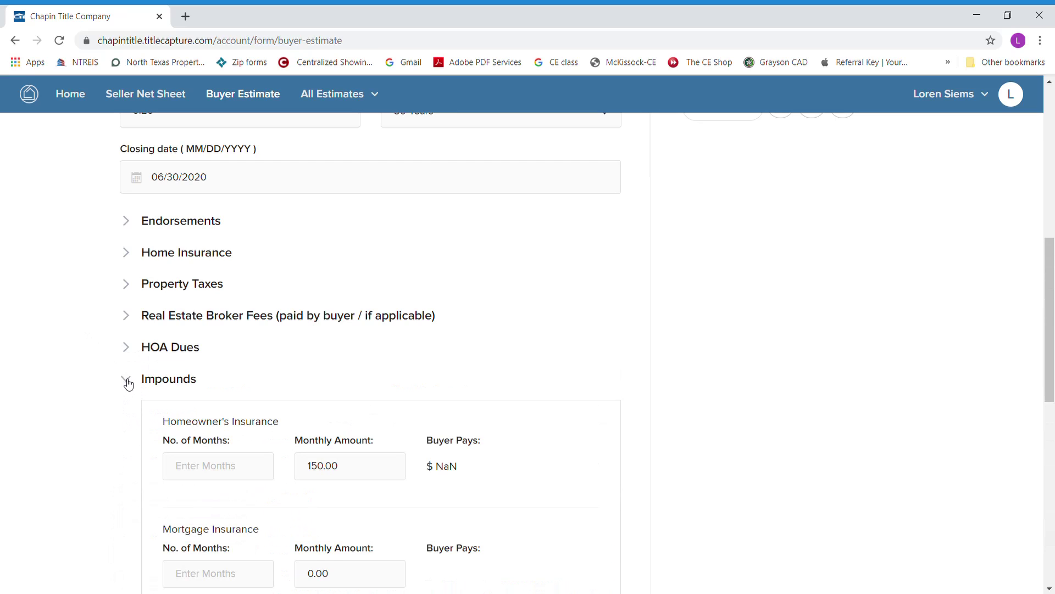
pyautogui.scroll(-2, 340, 379)
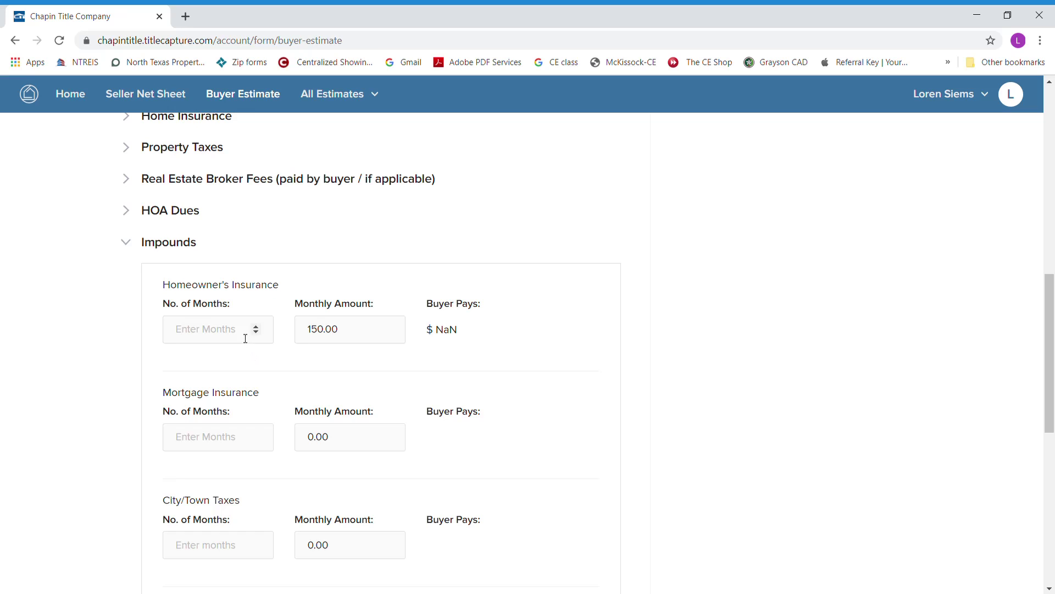
pyautogui.click(128, 243)
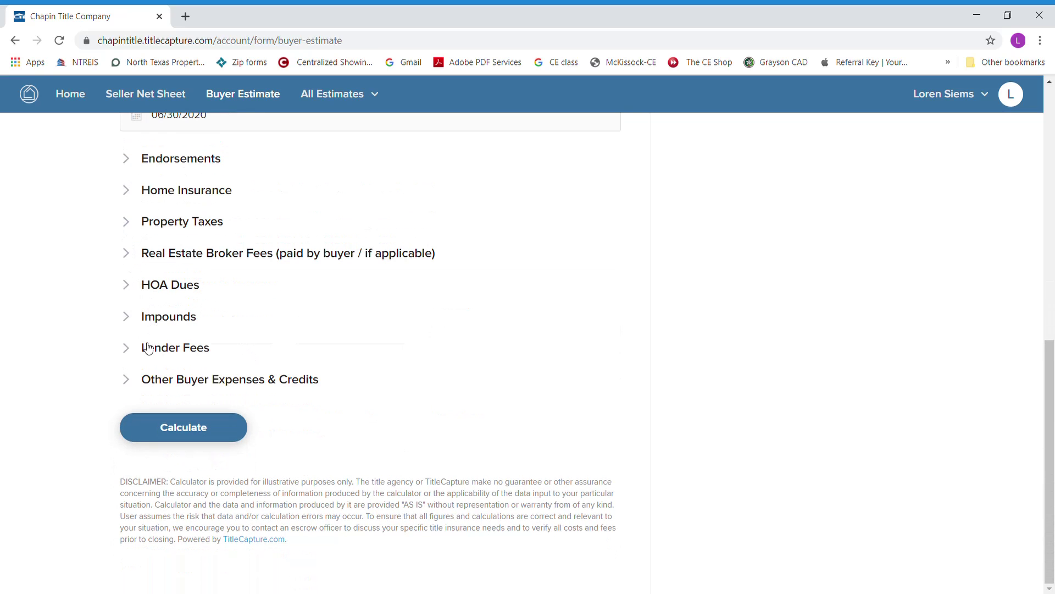
pyautogui.click(127, 348)
pyautogui.scroll(-2, 365, 303)
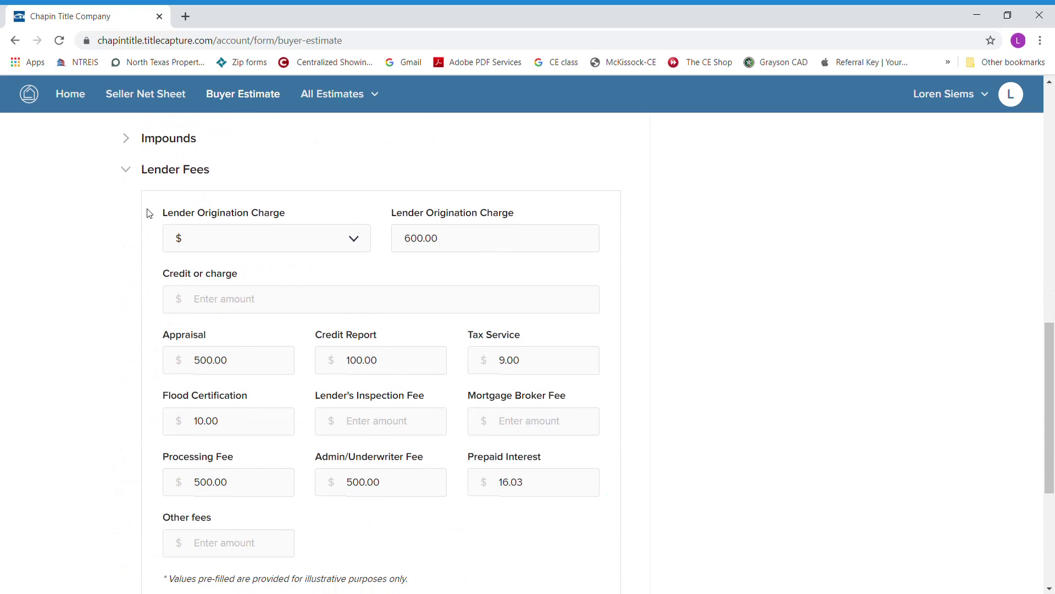
pyautogui.click(129, 172)
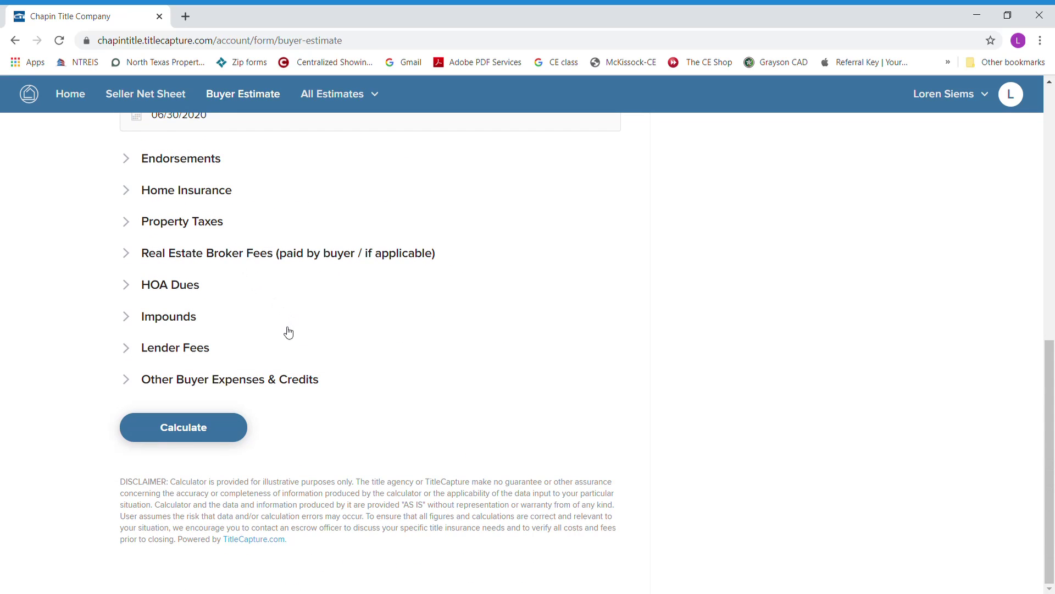
# - Calculate the Buyer Estimate and scroll through its itemized costs, $20,680.06 due at closing
pyautogui.click(188, 428)
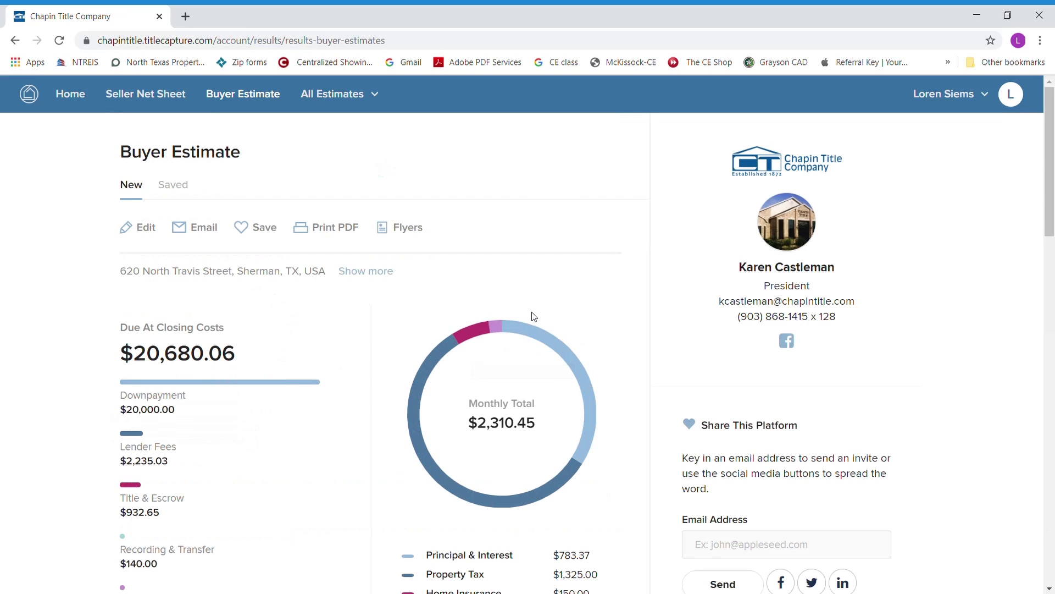
pyautogui.scroll(-1, 530, 316)
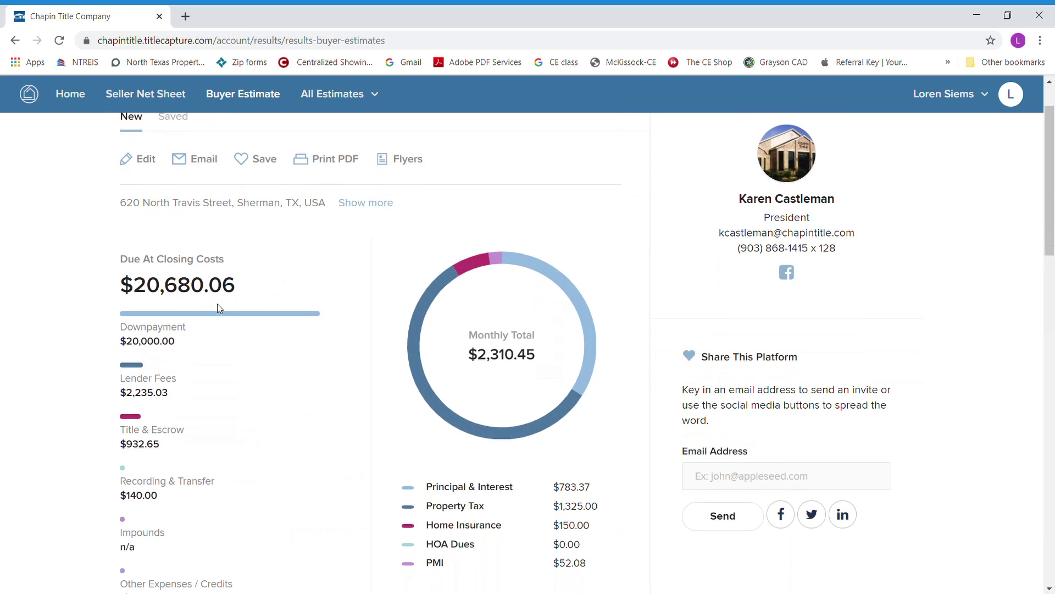
pyautogui.scroll(-1, 291, 371)
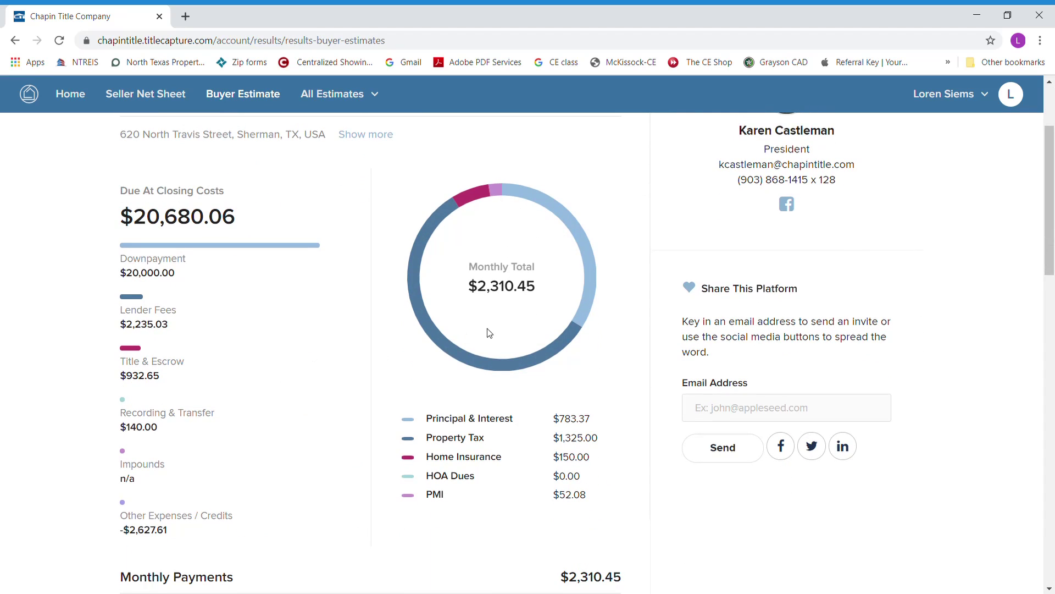
pyautogui.scroll(-3, 283, 328)
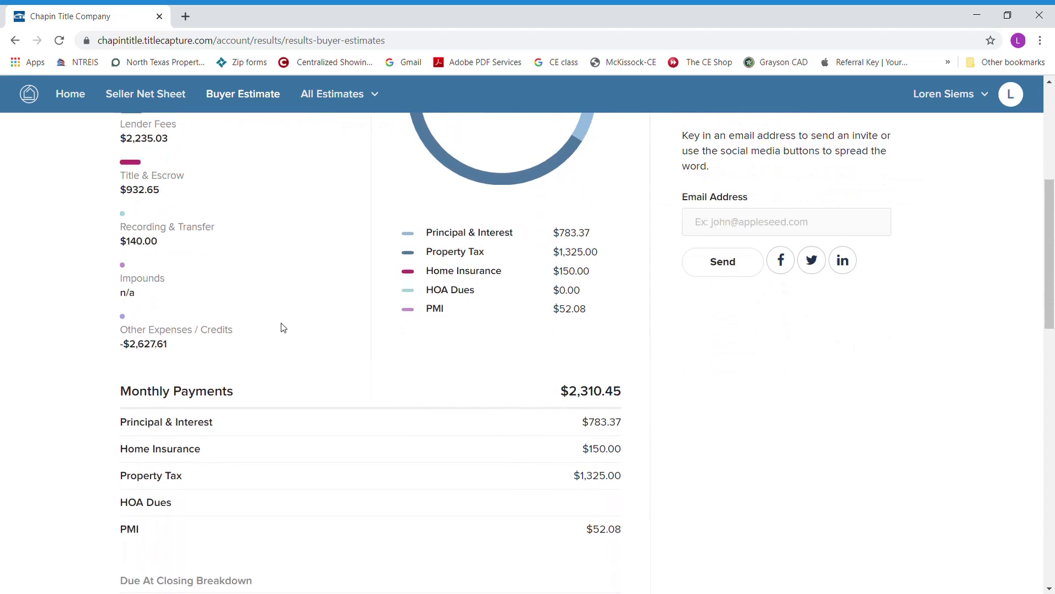
pyautogui.scroll(-2, 286, 324)
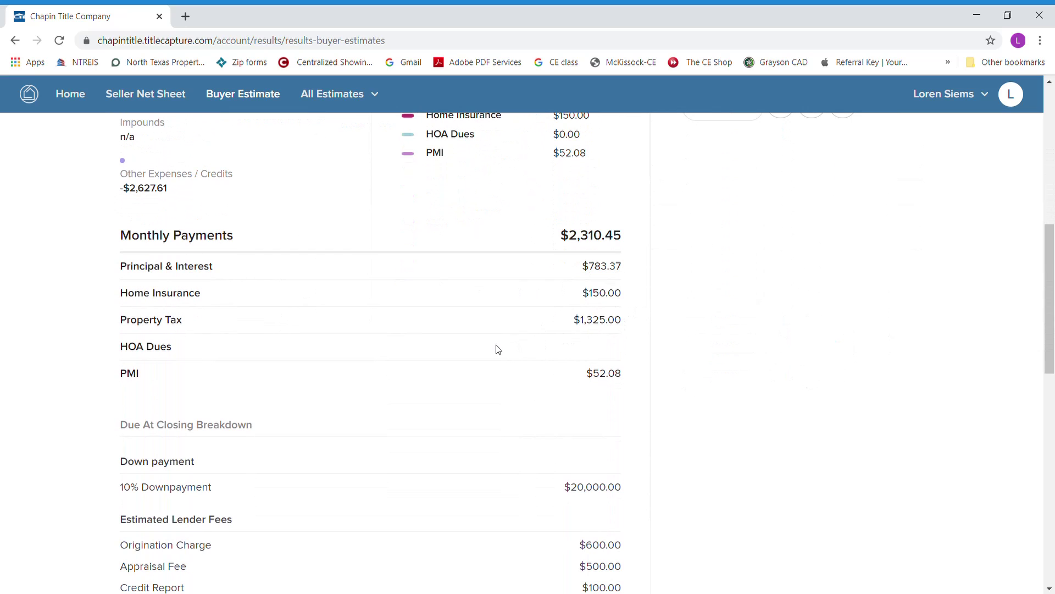
pyautogui.scroll(-2, 498, 349)
pyautogui.scroll(-1, 498, 349)
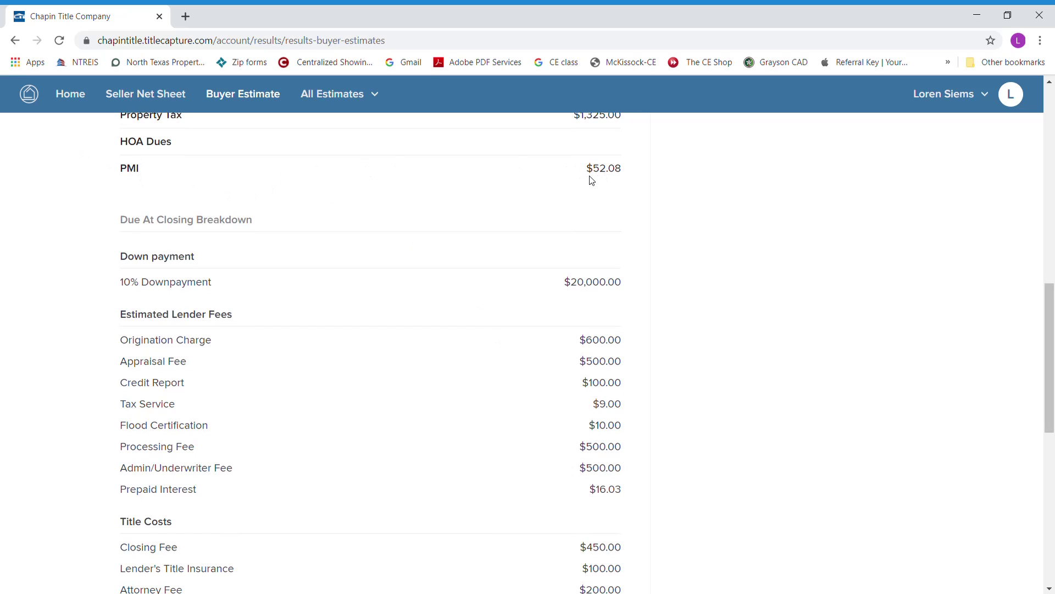
pyautogui.scroll(-1, 490, 307)
pyautogui.scroll(-1, 490, 308)
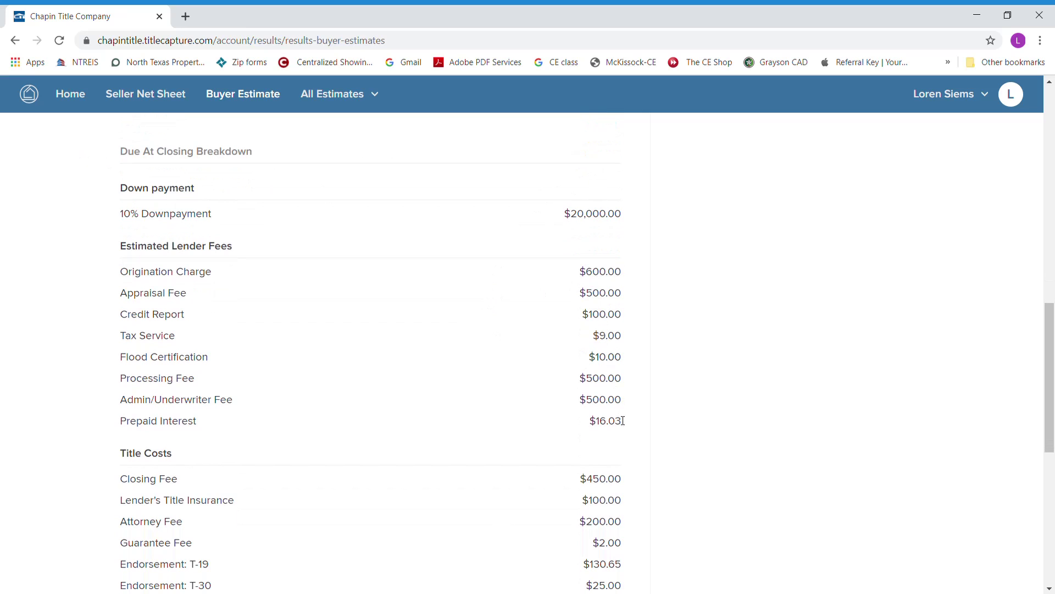
pyautogui.scroll(-3, 573, 377)
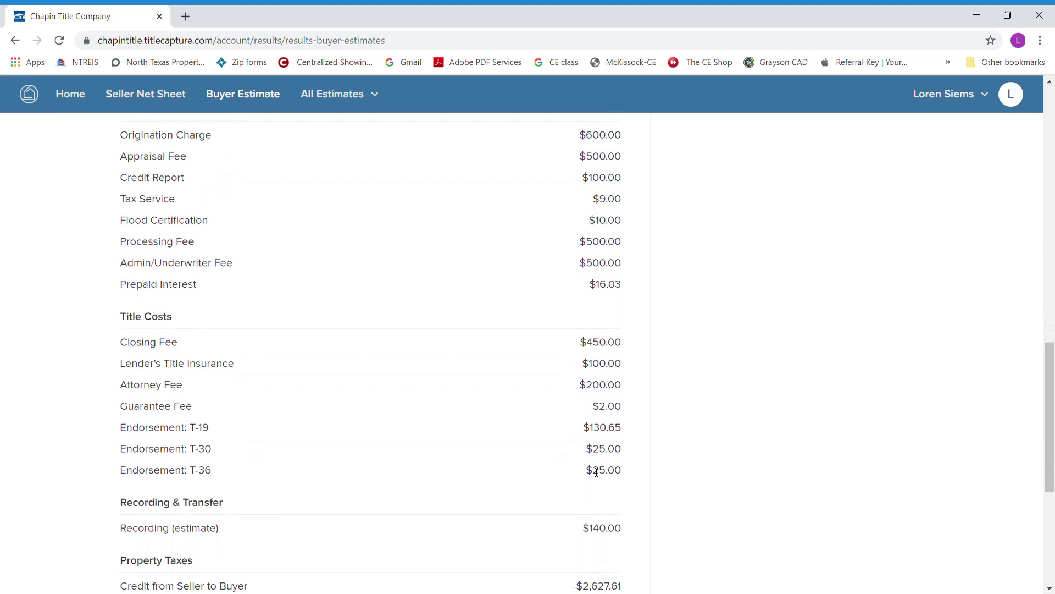
pyautogui.scroll(-5, 588, 462)
pyautogui.scroll(-1, 541, 402)
pyautogui.scroll(-1, 540, 402)
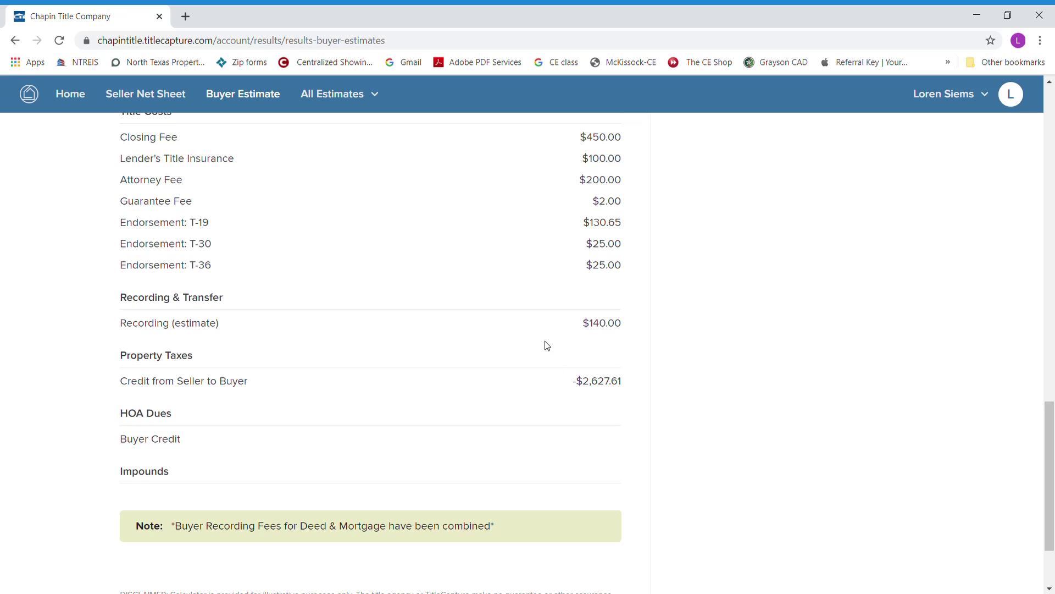
pyautogui.scroll(-3, 543, 352)
pyautogui.scroll(15, 543, 352)
pyautogui.scroll(6, 543, 351)
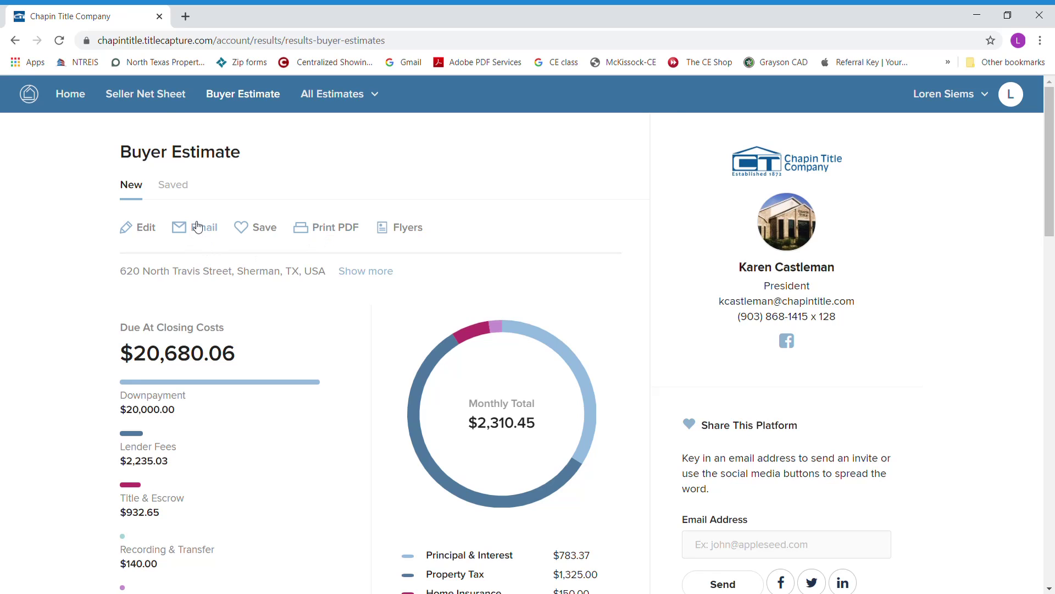
pyautogui.click(157, 99)
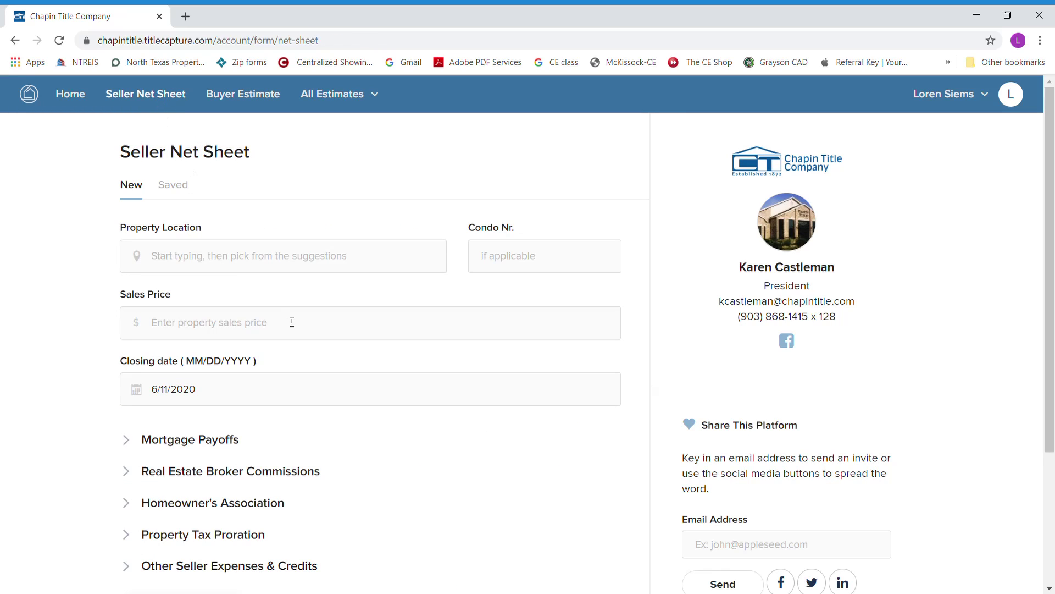
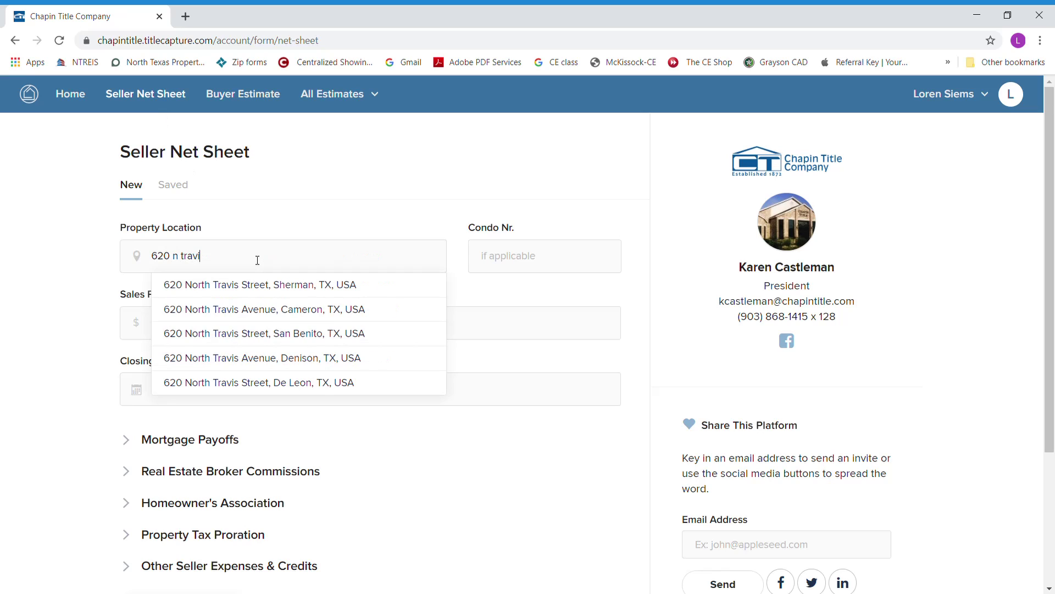
pyautogui.click(257, 284)
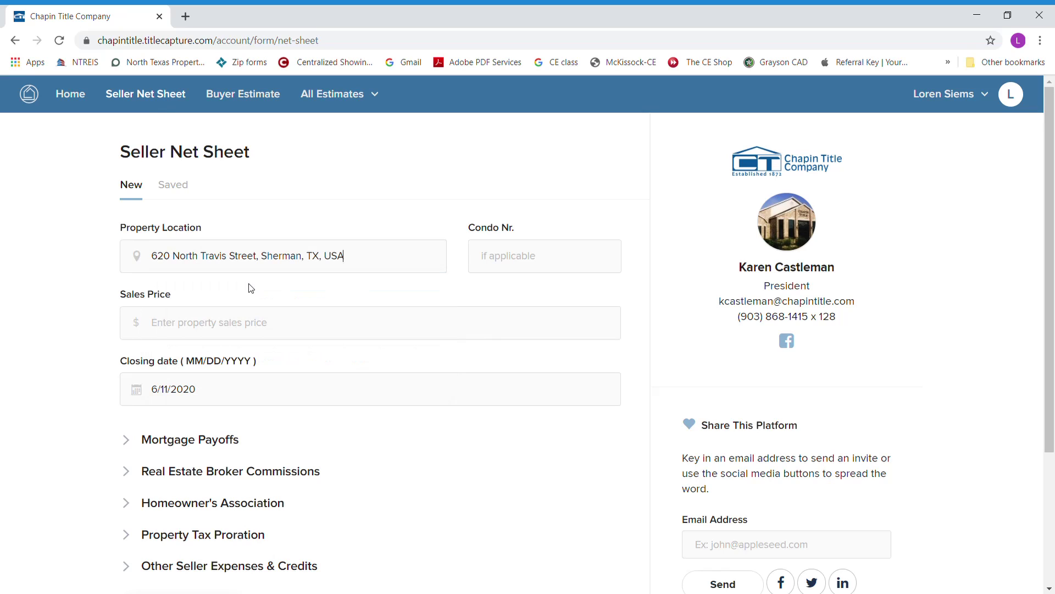
pyautogui.click(278, 334)
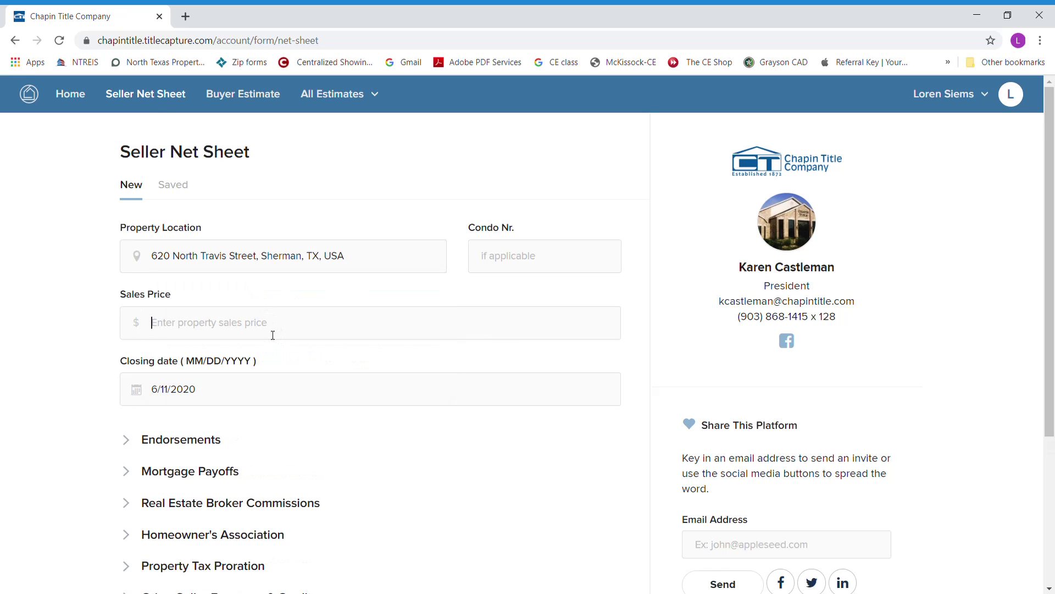
pyautogui.write('2000000.00')
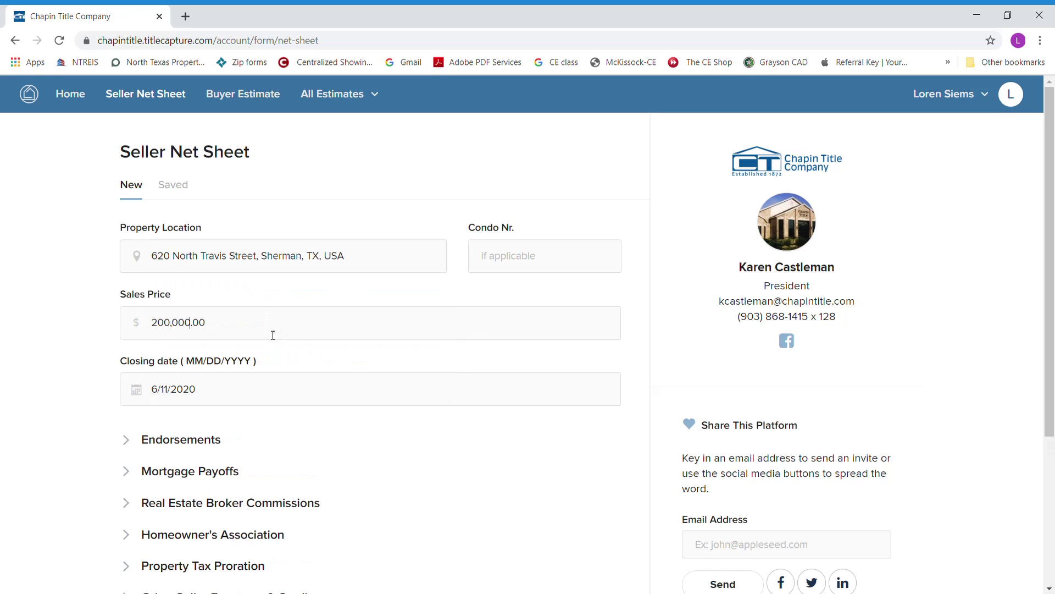
pyautogui.click(259, 403)
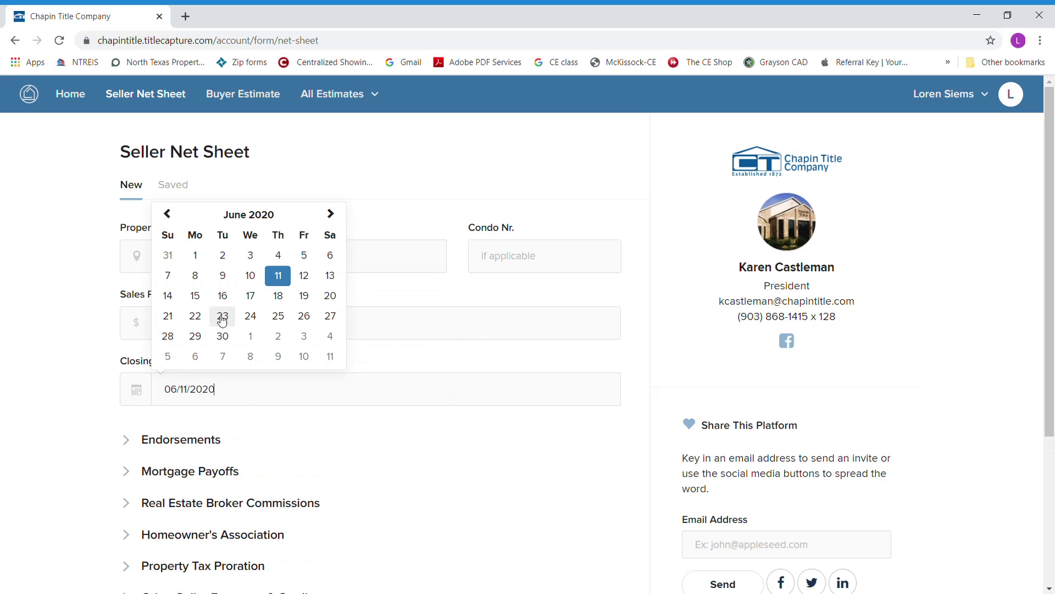
pyautogui.click(224, 335)
# - Enter a $50,000 mortgage payoff
pyautogui.scroll(-3, 347, 443)
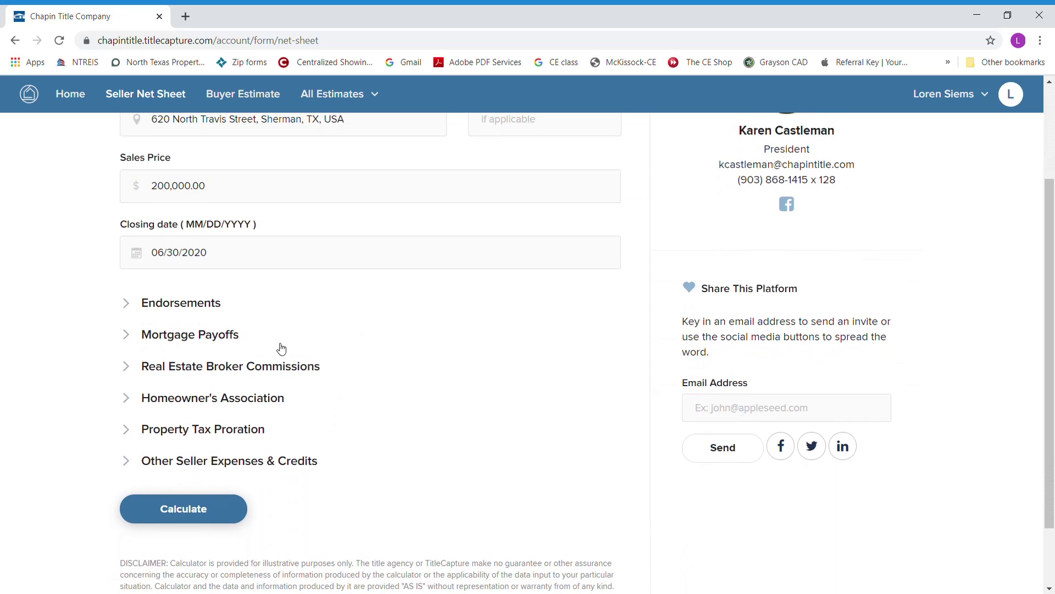
pyautogui.click(131, 304)
pyautogui.click(131, 304)
pyautogui.click(129, 335)
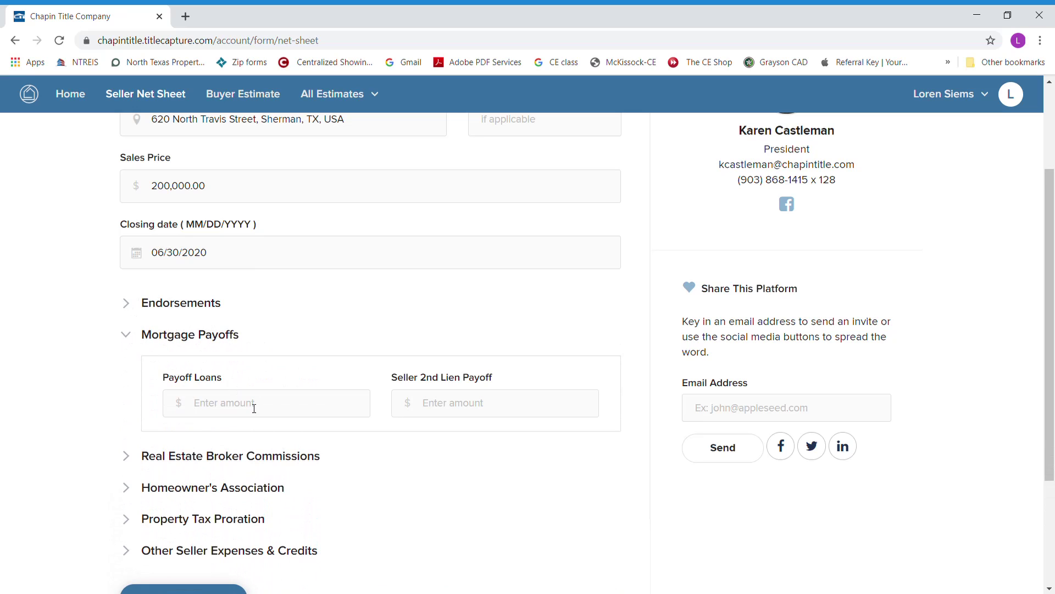
pyautogui.write('500000.00')
pyautogui.click(127, 336)
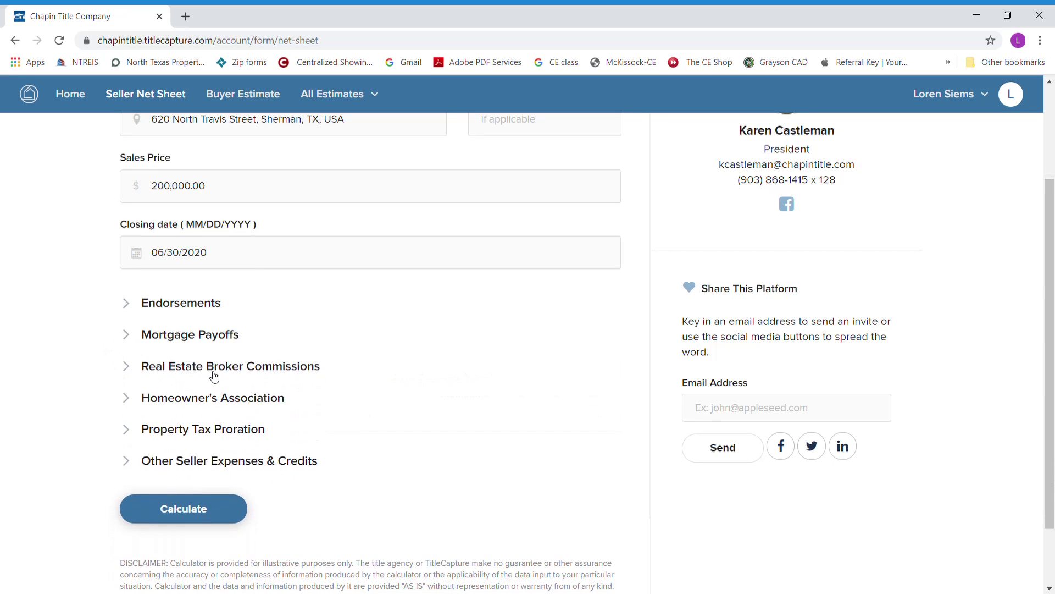
# - Review the broker commission, HOA and property tax sections, then calculate the net sheet
pyautogui.click(144, 367)
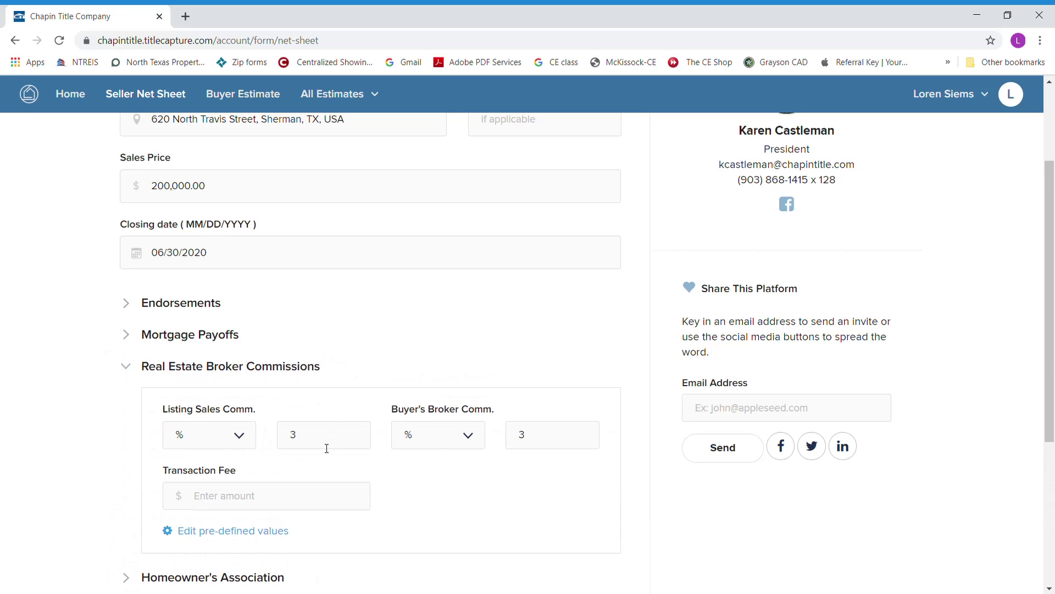
pyautogui.click(126, 368)
pyautogui.scroll(-1, 127, 372)
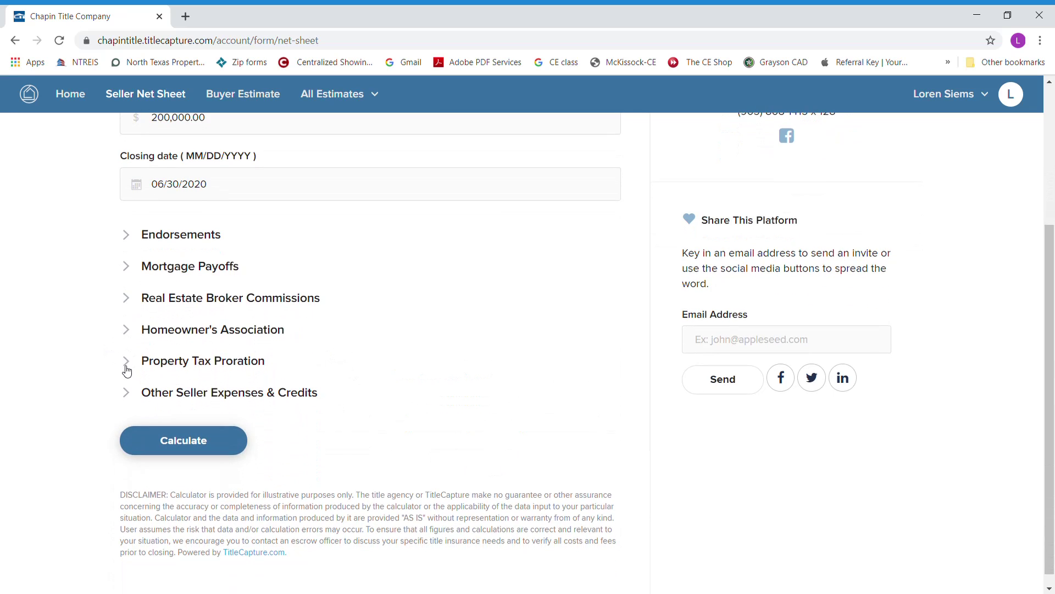
pyautogui.click(130, 330)
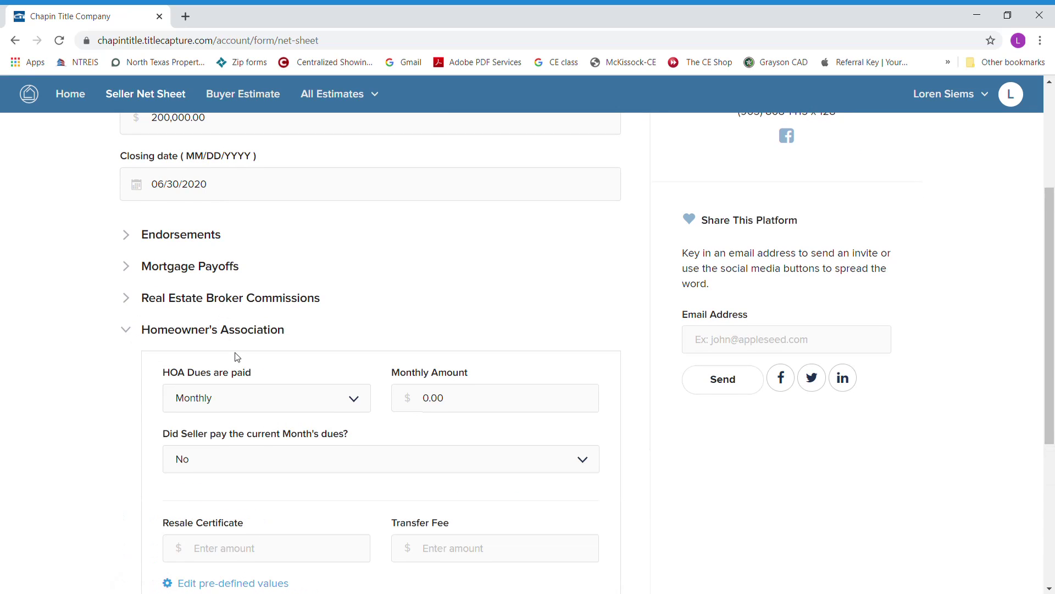
pyautogui.scroll(-1, 238, 357)
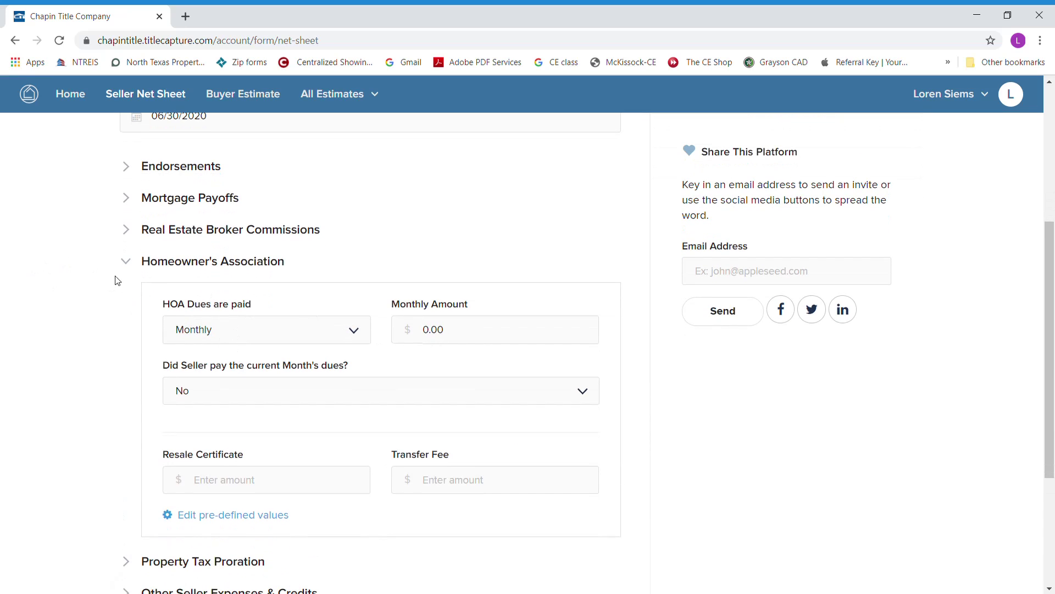
pyautogui.click(126, 263)
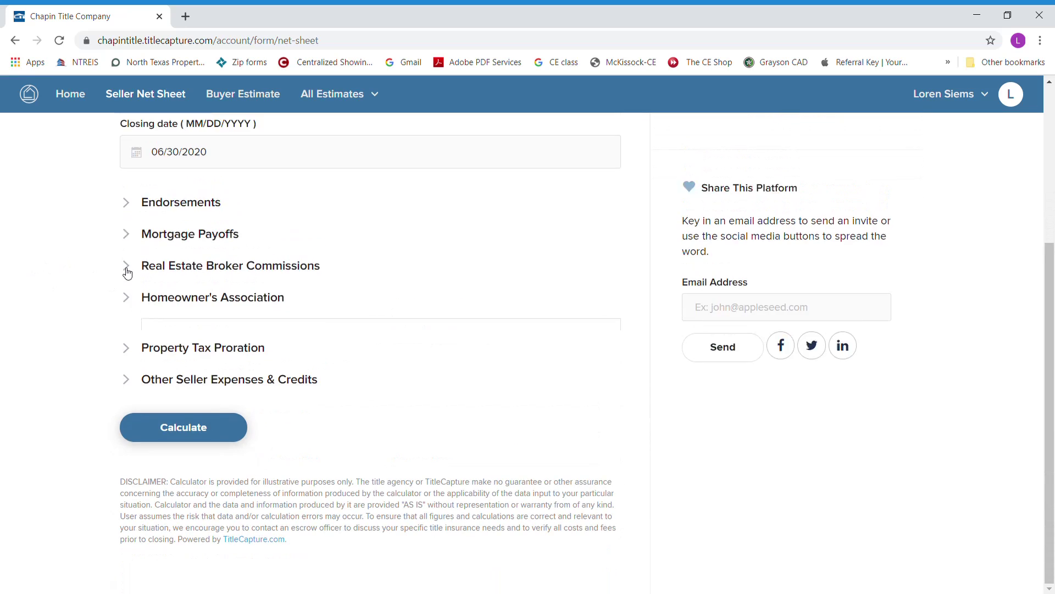
pyautogui.click(129, 348)
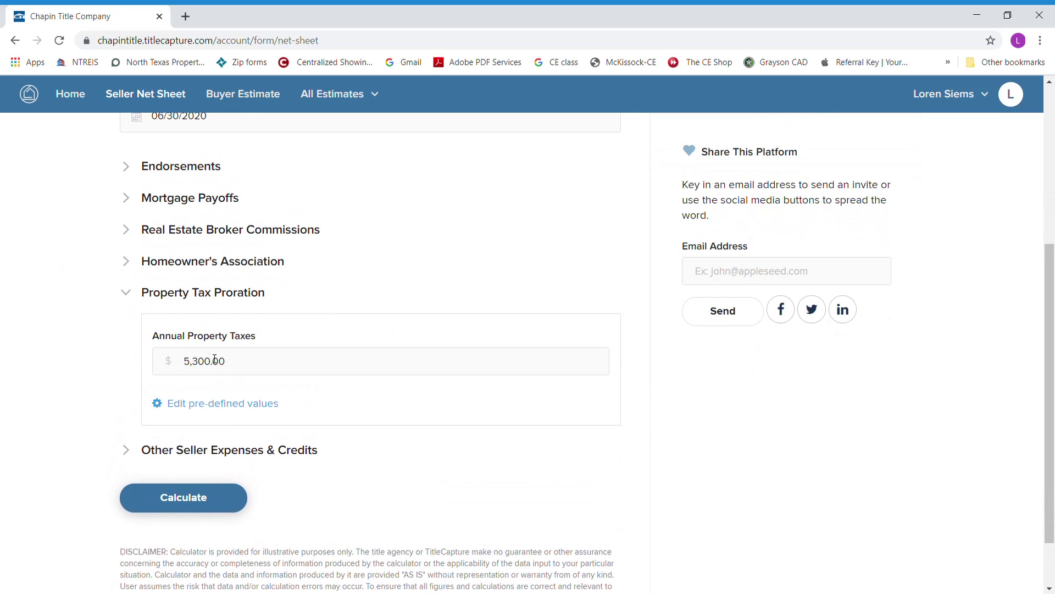
pyautogui.click(130, 296)
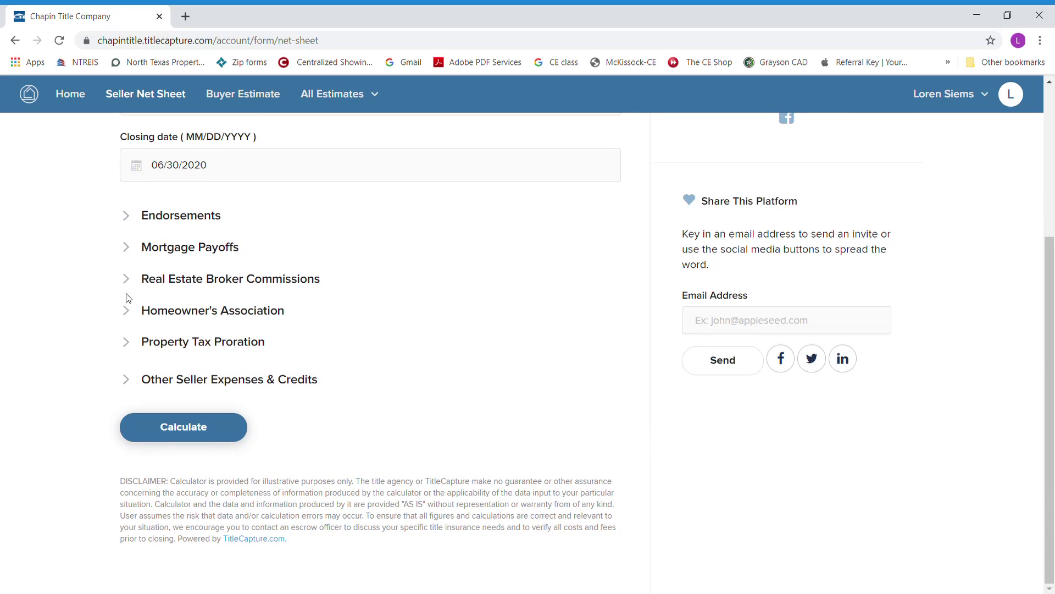
pyautogui.click(199, 431)
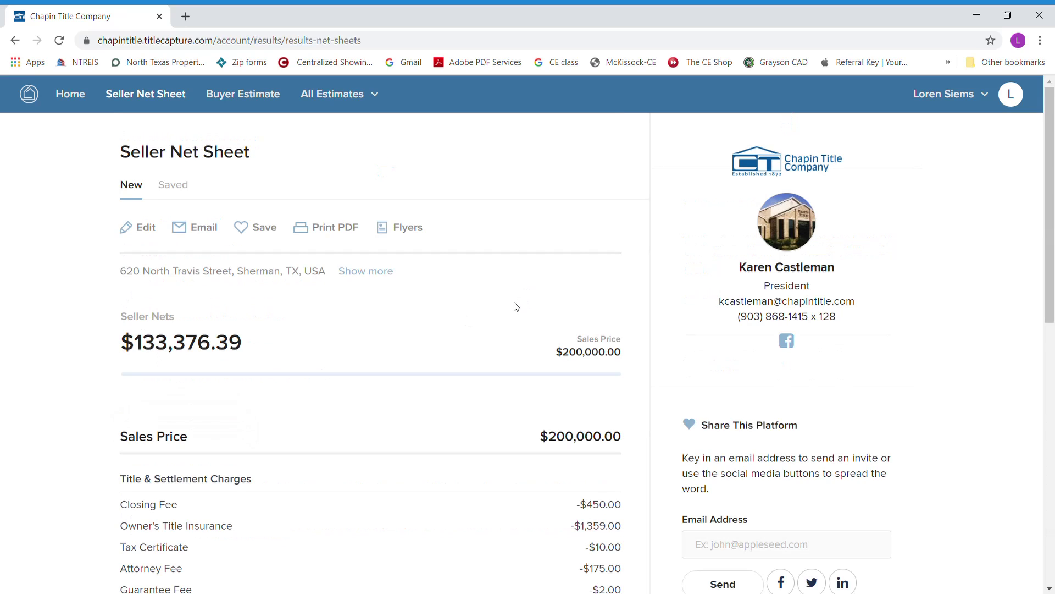
pyautogui.scroll(-2, 495, 334)
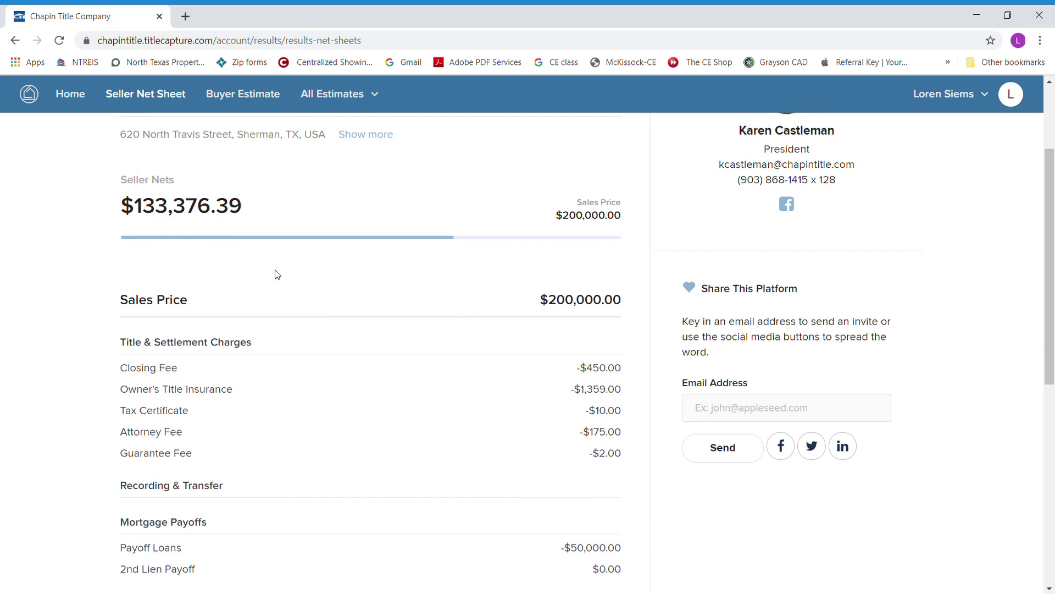
pyautogui.scroll(-1, 414, 338)
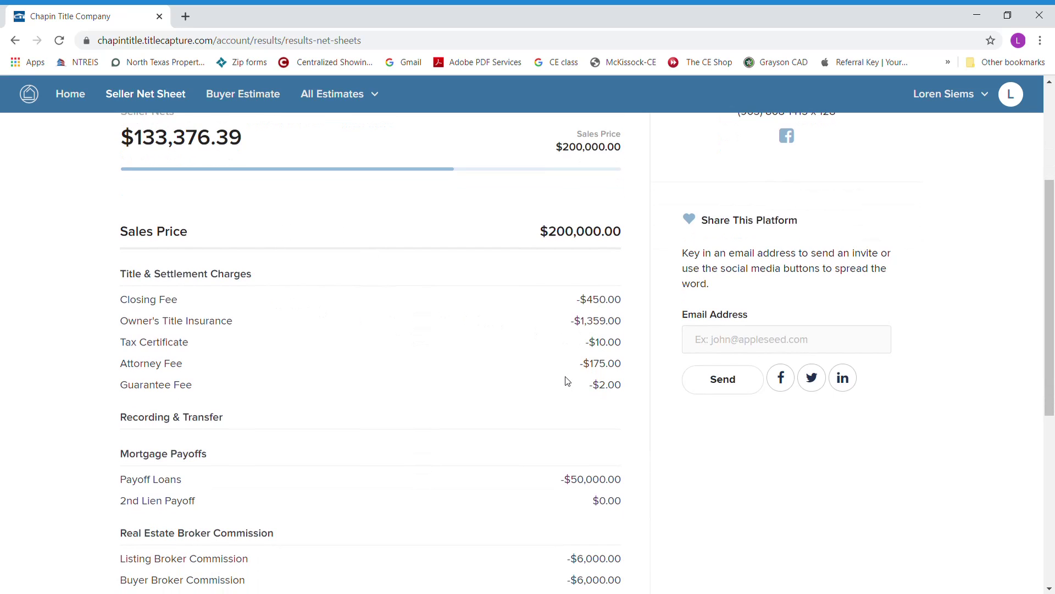
pyautogui.scroll(-2, 568, 381)
pyautogui.scroll(-1, 568, 381)
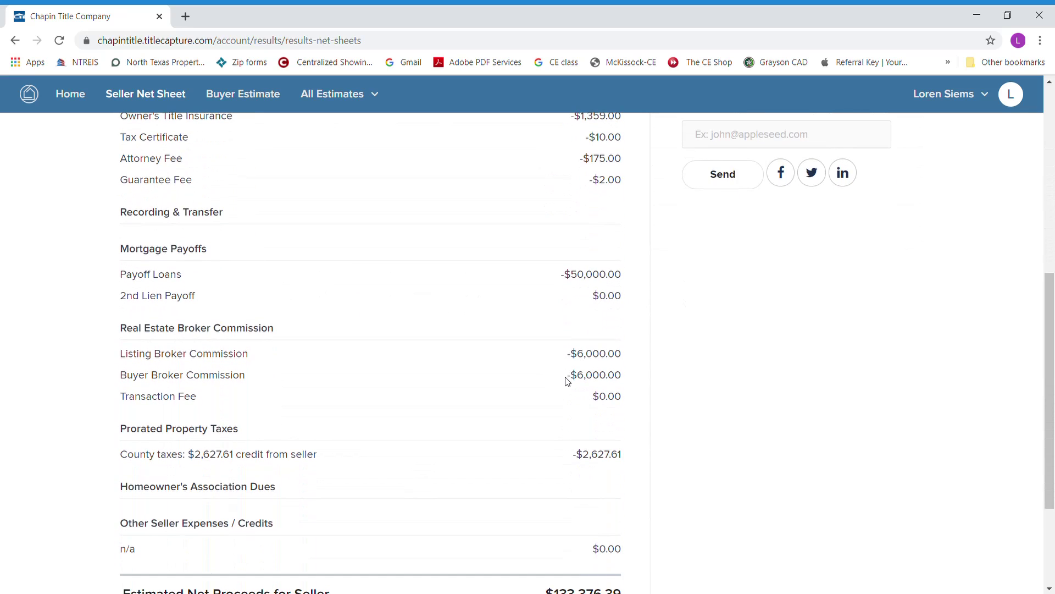
pyautogui.scroll(-2, 568, 381)
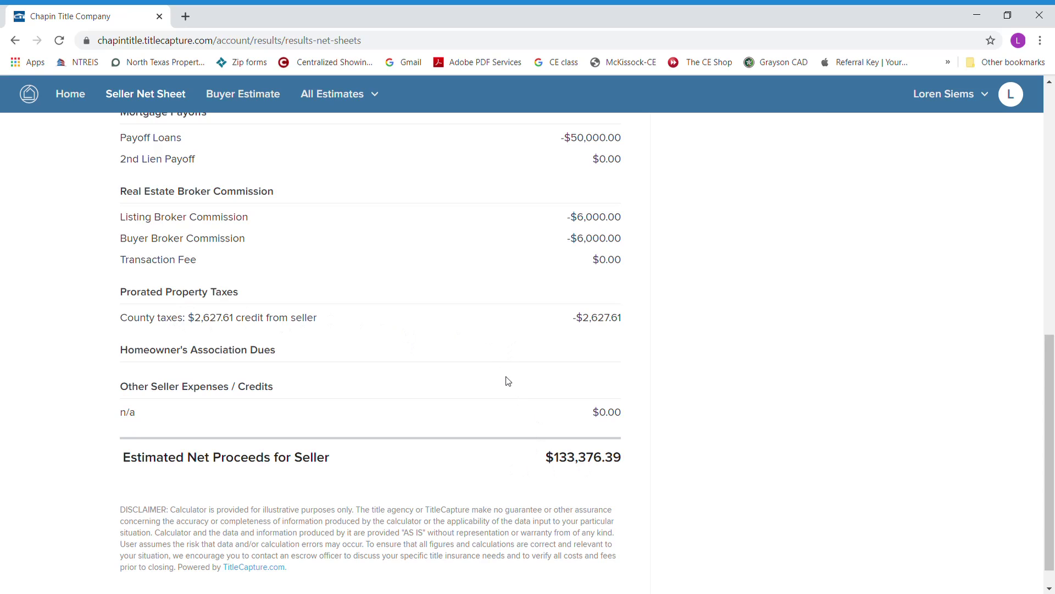
pyautogui.scroll(10, 493, 360)
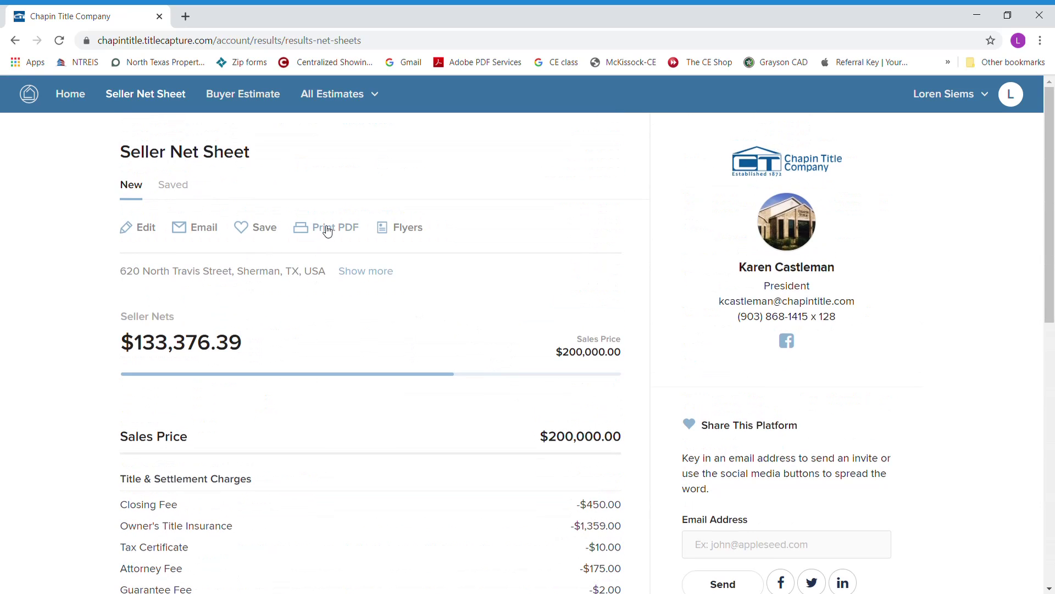